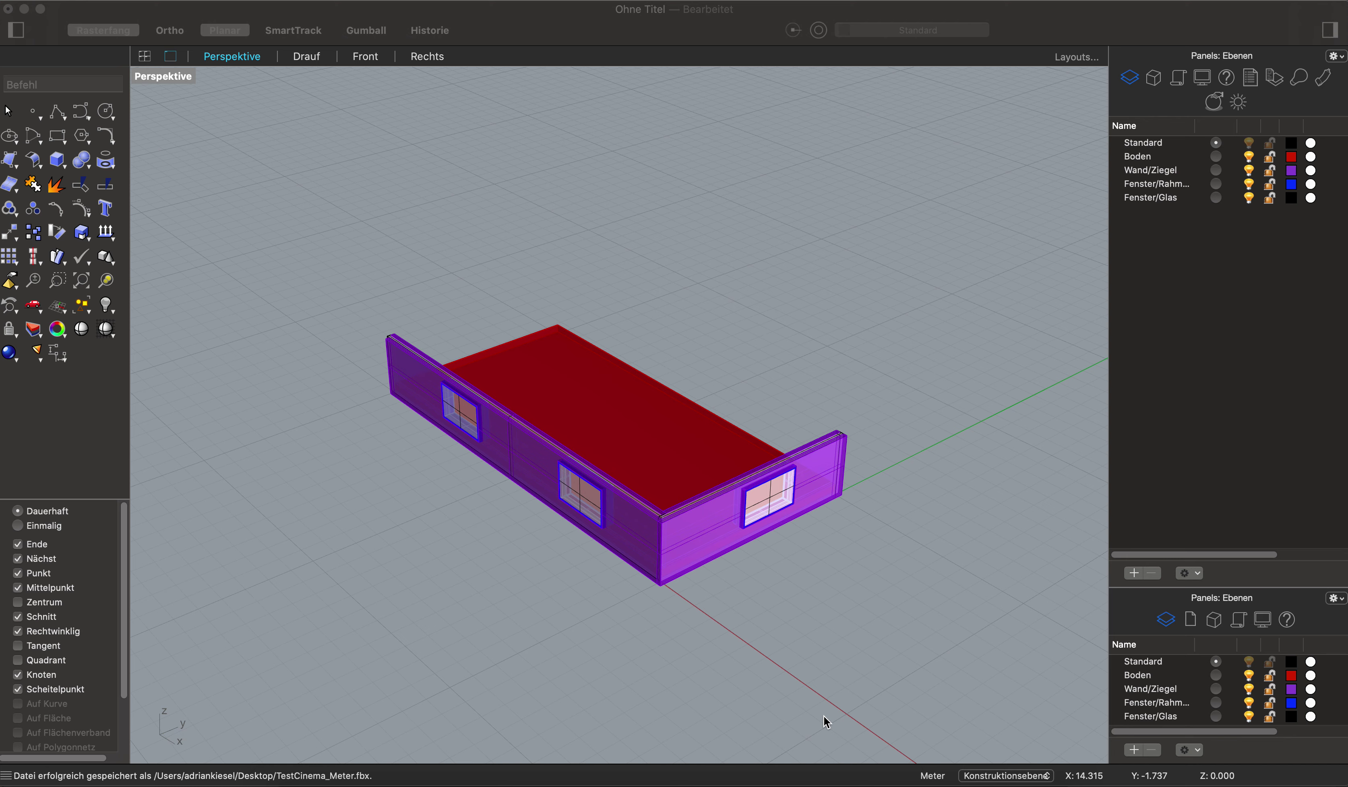
Step: Orbit the room and inspect the red floor slab and left wall pieces
left_click(785, 371)
mouse_move(891, 584)
right_mouse_down()
mouse_move(610, 558)
mouse_move(737, 582)
mouse_move(851, 573)
mouse_move(900, 588)
mouse_move(884, 653)
mouse_move(1020, 572)
mouse_move(731, 452)
mouse_move(607, 436)
mouse_move(671, 464)
mouse_move(916, 466)
mouse_move(448, 470)
mouse_move(451, 526)
mouse_move(456, 447)
mouse_move(485, 533)
mouse_move(668, 565)
mouse_move(668, 352)
right_mouse_up()
scroll(664, 352, "up", 5)
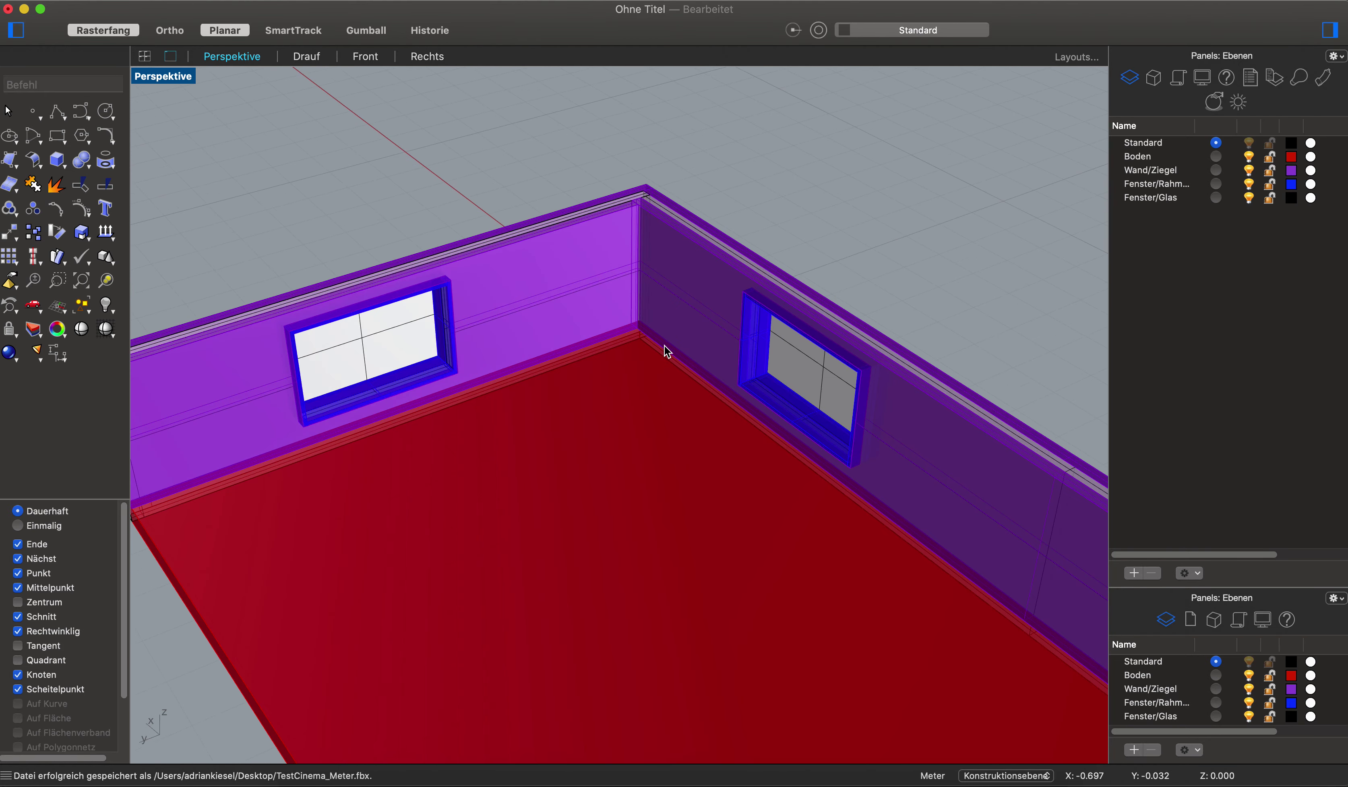
left_click(635, 395)
mouse_move(318, 462)
right_mouse_down()
mouse_move(407, 457)
mouse_move(409, 476)
mouse_move(683, 400)
right_mouse_up()
left_click(351, 445)
left_click(463, 448)
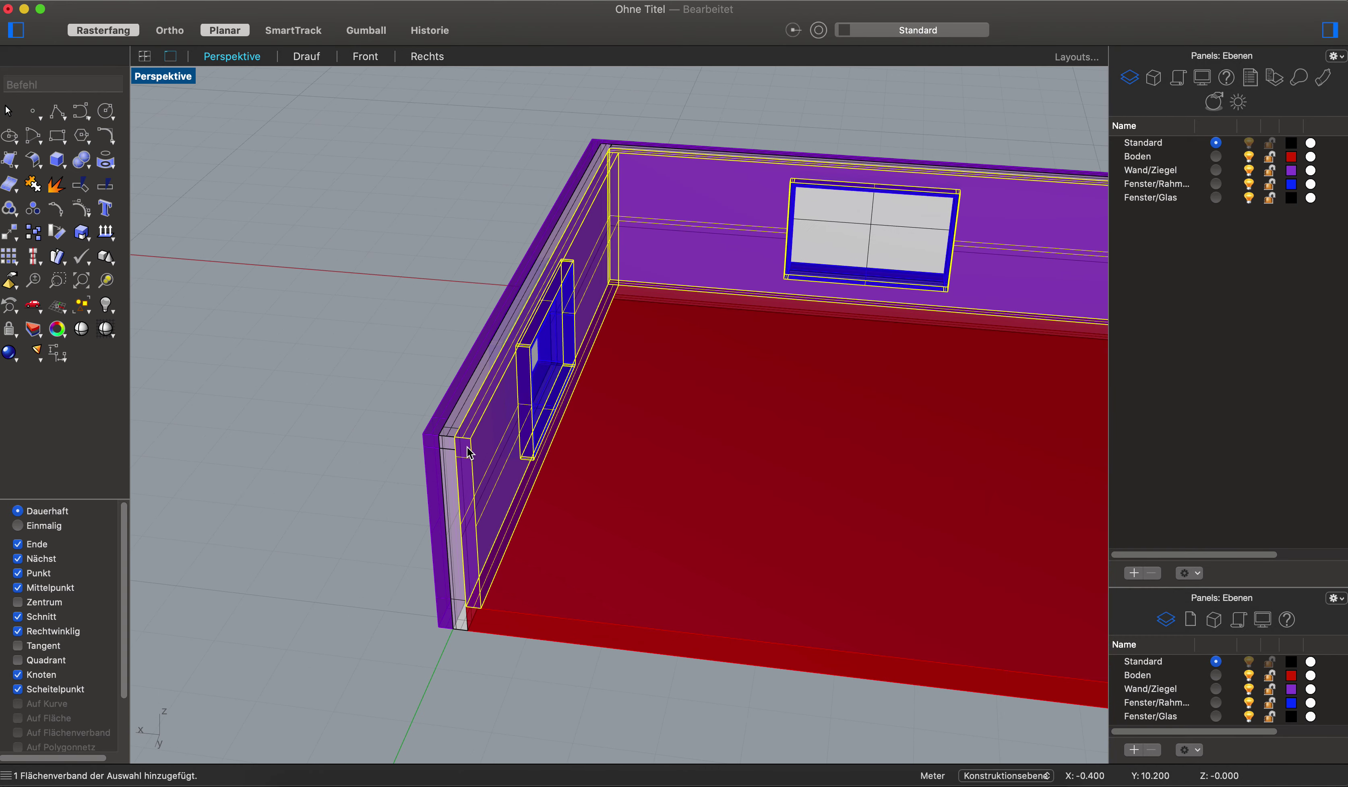
left_click(446, 464)
left_click(427, 461)
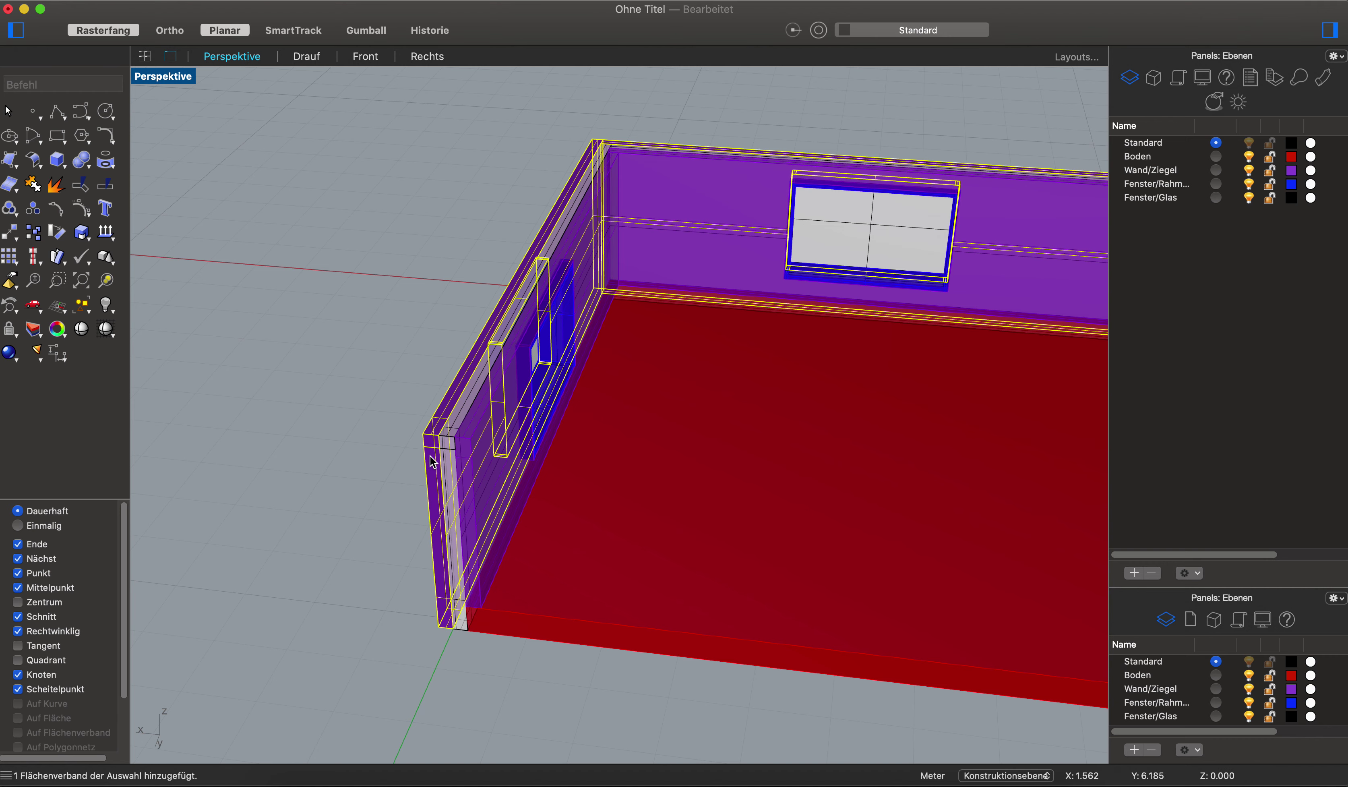
left_click(451, 465)
left_click(378, 406)
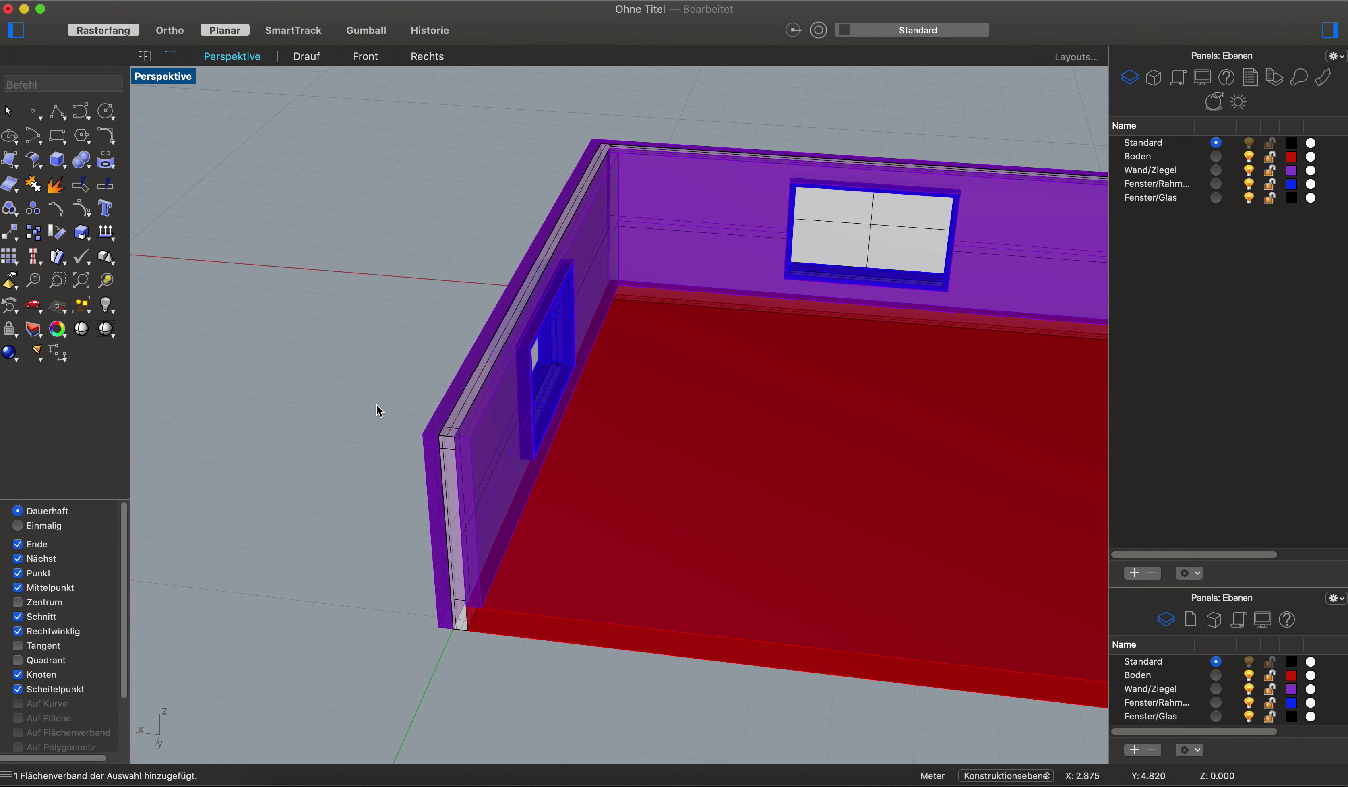
Step: Inspect the window polysurfaces in the walls, then view the model's underside
mouse_move(376, 403)
right_mouse_down()
mouse_move(322, 422)
mouse_move(446, 425)
mouse_move(472, 332)
mouse_move(452, 379)
mouse_move(704, 373)
mouse_move(433, 319)
mouse_move(581, 322)
right_mouse_up()
left_click(453, 381)
left_click(486, 414)
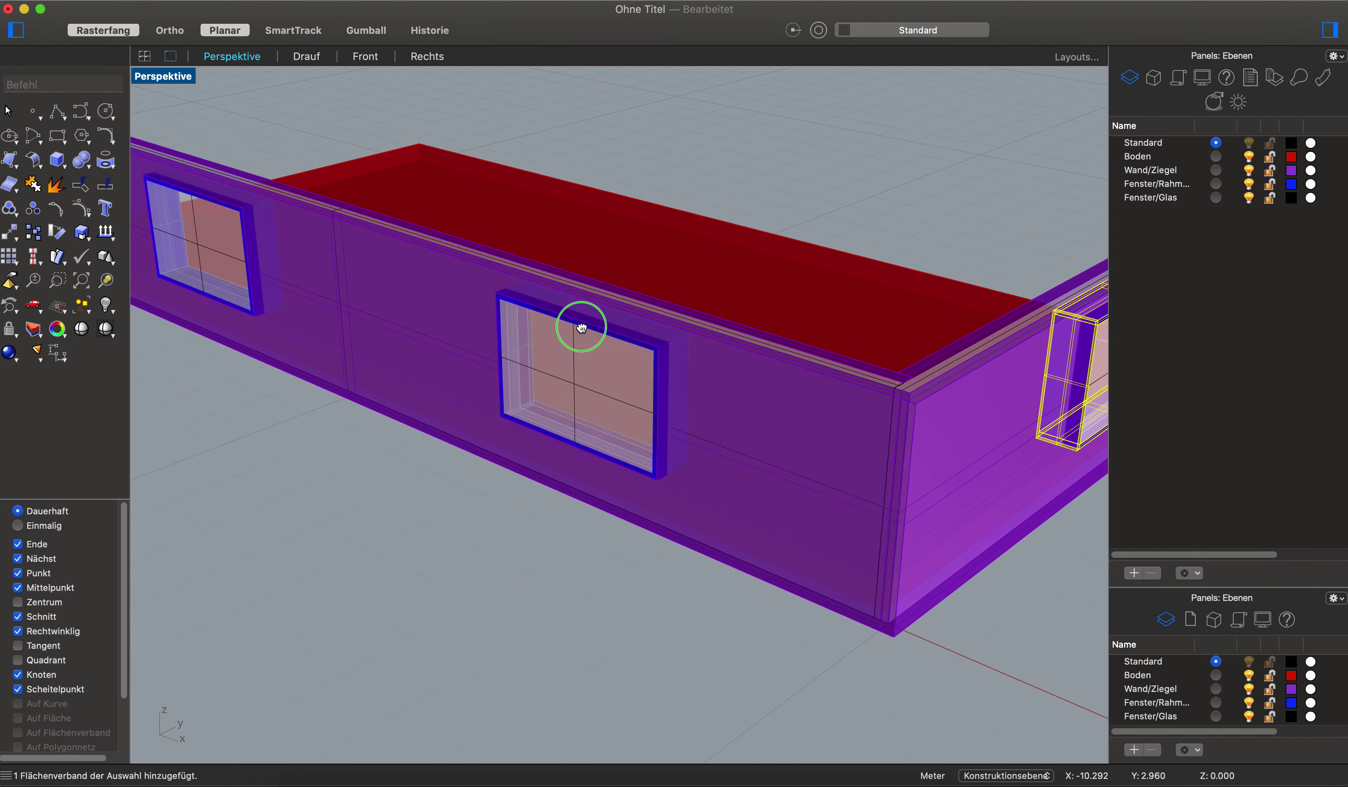
scroll(486, 302, "down", 3)
key("Escape")
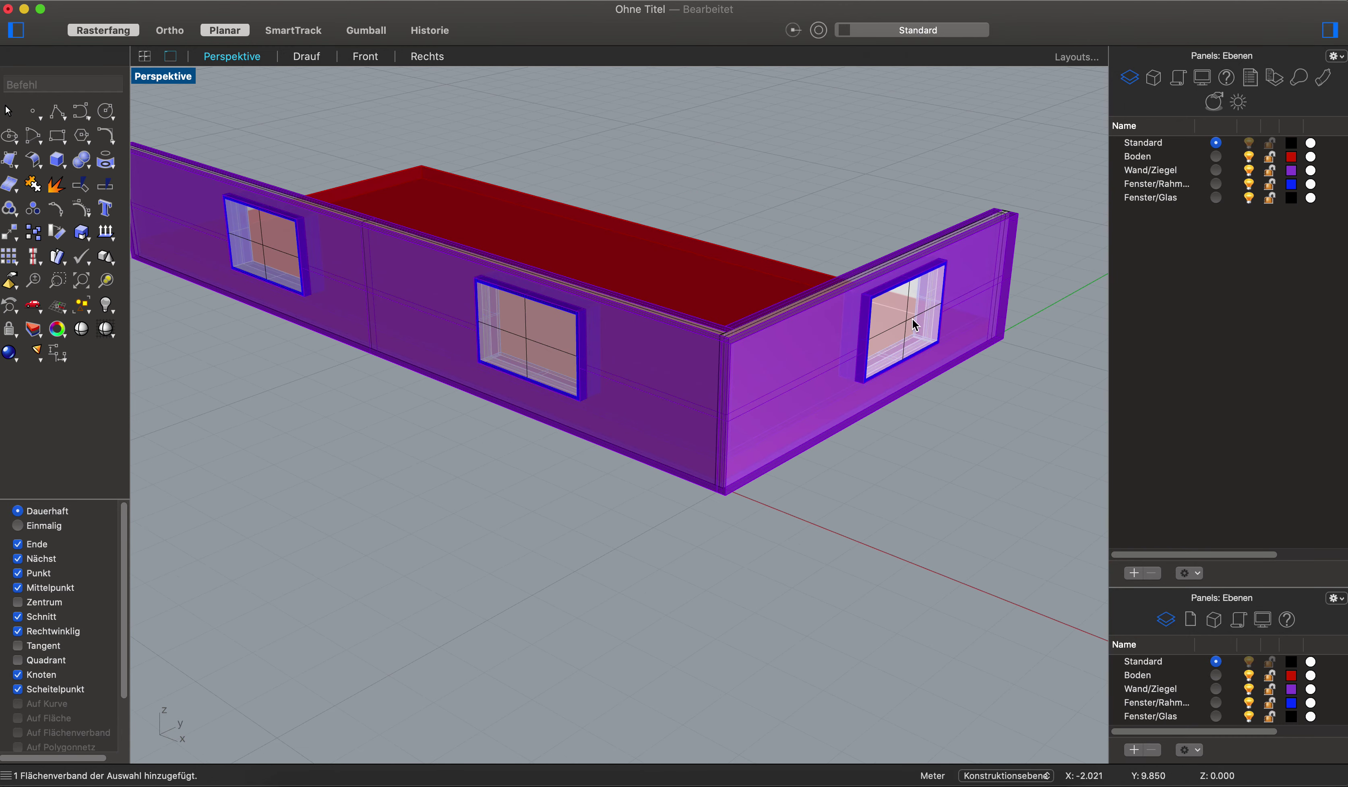
left_click(914, 322)
key("Return")
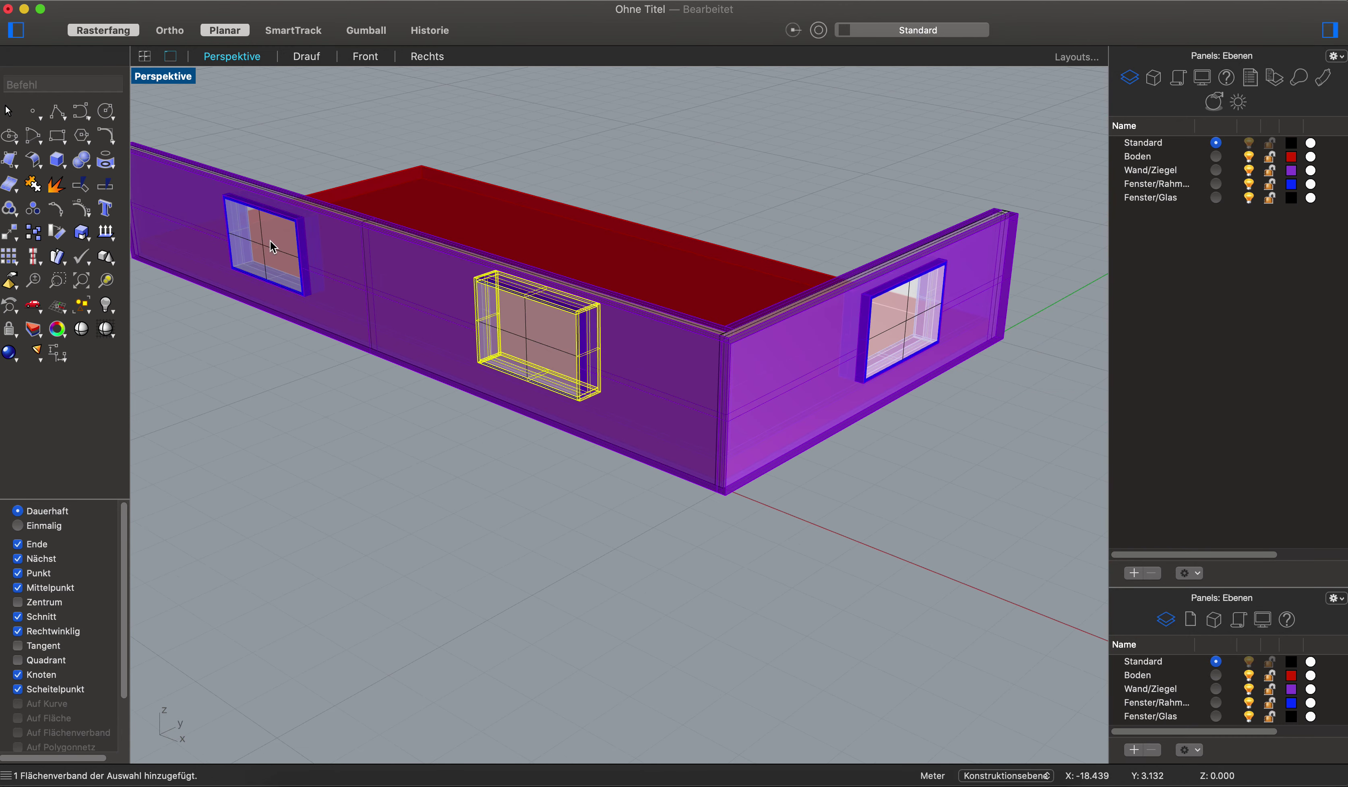
key("Escape")
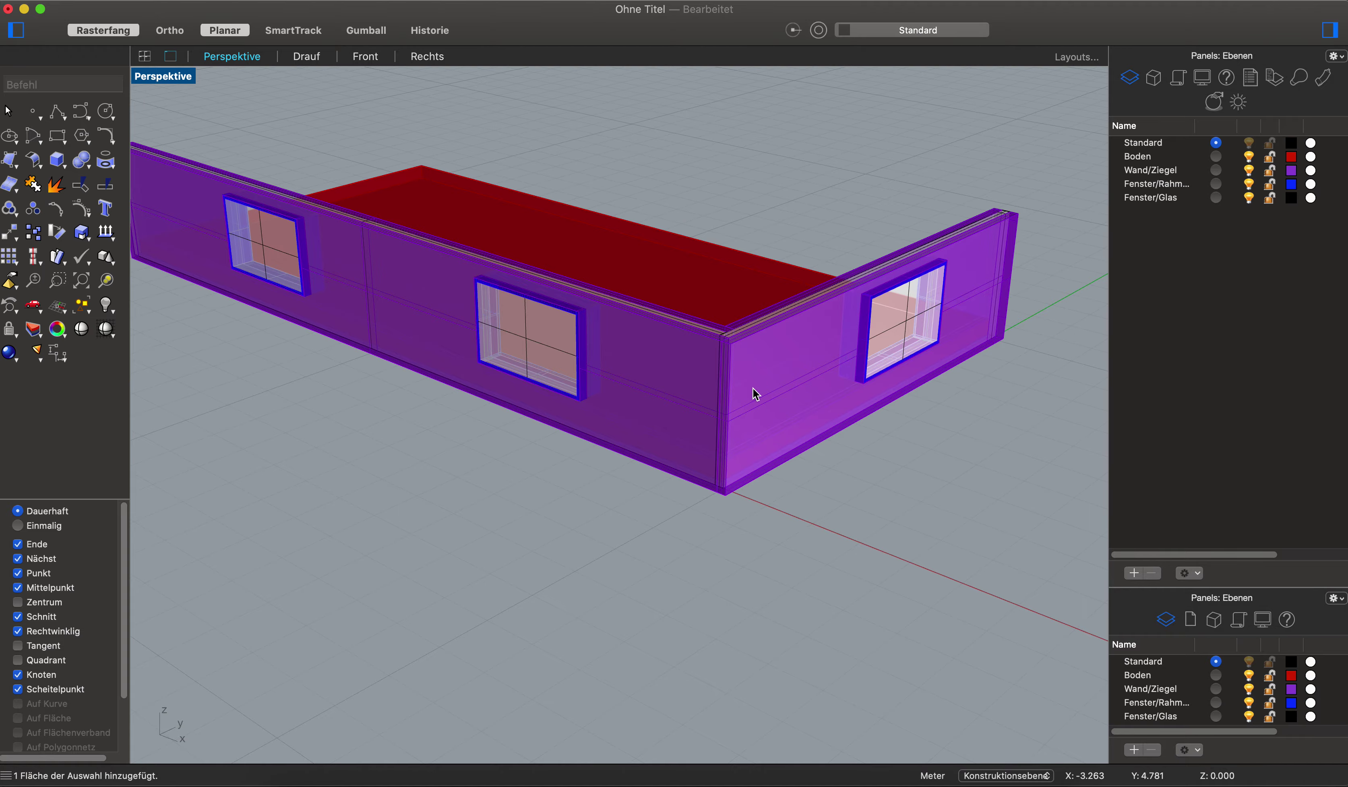
mouse_move(906, 516)
right_mouse_down()
mouse_move(878, 539)
mouse_move(776, 552)
mouse_move(812, 476)
mouse_move(866, 526)
mouse_move(908, 519)
mouse_move(846, 533)
right_mouse_up()
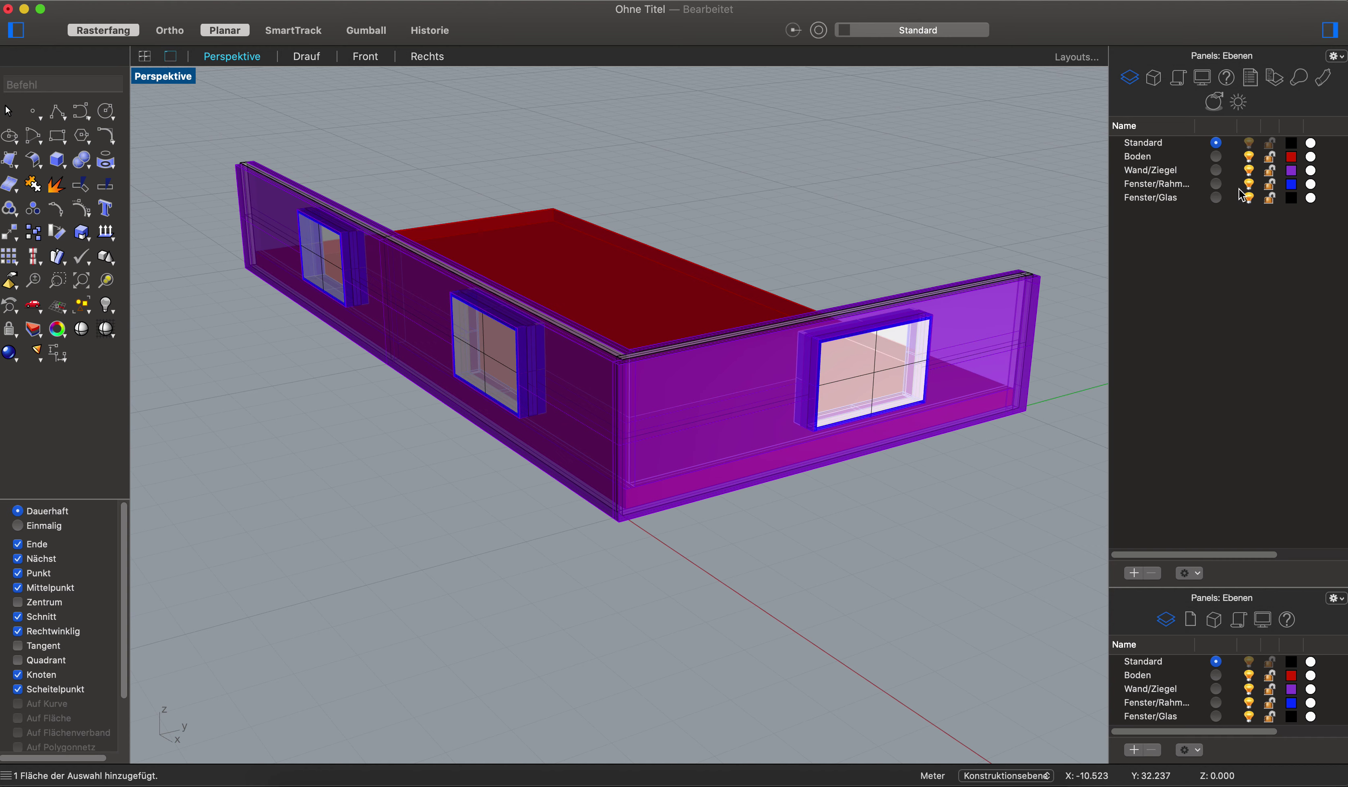
Step: Toggle the Fenster/Glas, Fenster/Rahmen, Wand/Ziegel and Boden layers' visibility to check their contents
left_click(1248, 199)
left_click(1248, 199)
left_click(1248, 199)
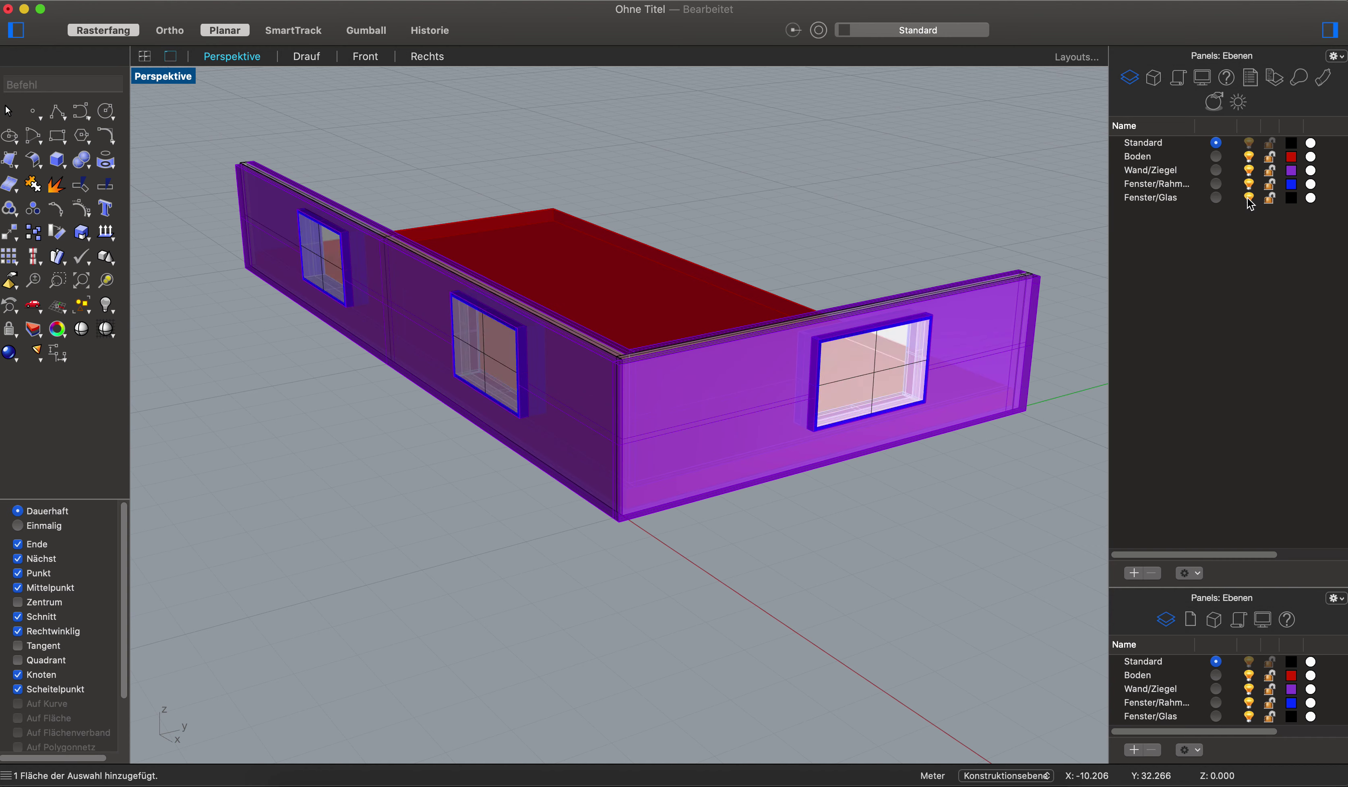
left_click(1248, 184)
left_click(1249, 170)
left_click(1249, 171)
left_click(1249, 157)
Step: Orbit into the room and test-select the whole model, then deselect it
mouse_move(490, 587)
right_mouse_down()
mouse_move(686, 578)
mouse_move(746, 559)
mouse_move(737, 611)
mouse_move(574, 636)
mouse_move(472, 584)
mouse_move(486, 575)
mouse_move(695, 632)
mouse_move(767, 551)
mouse_move(765, 508)
mouse_move(776, 531)
mouse_move(731, 551)
mouse_move(741, 581)
right_mouse_up()
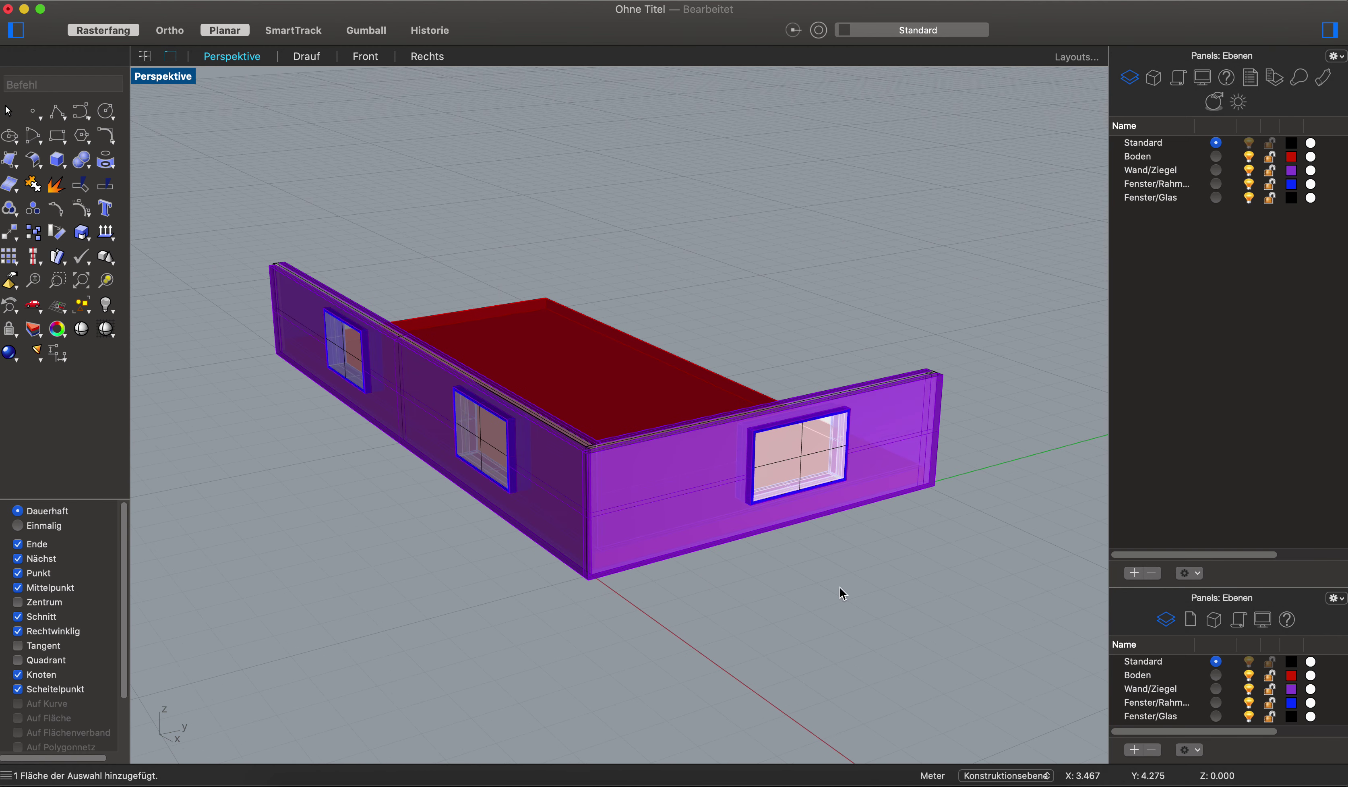
mouse_move(235, 171)
left_mouse_down()
mouse_move(987, 617)
mouse_move(1018, 656)
left_mouse_up()
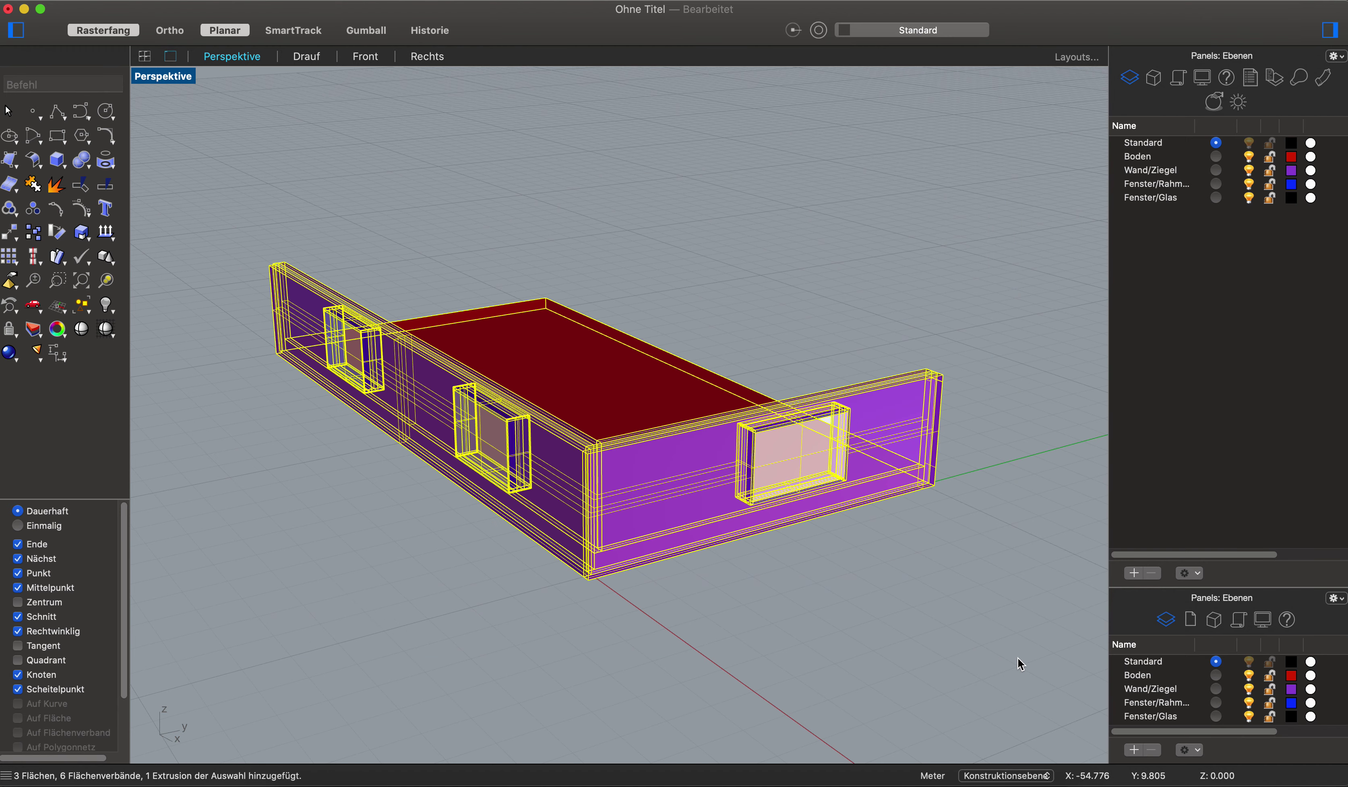
key("Escape")
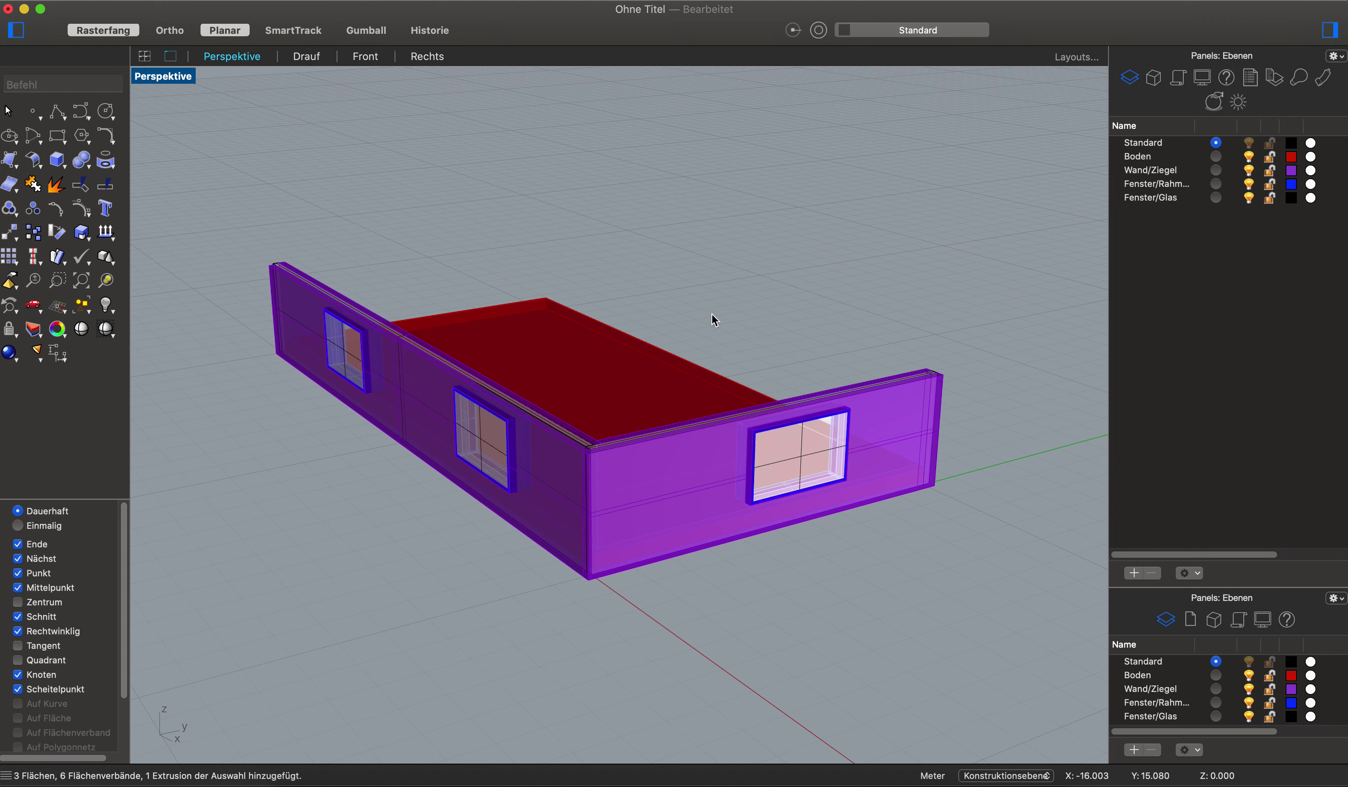
scroll(650, 302, "left", 2)
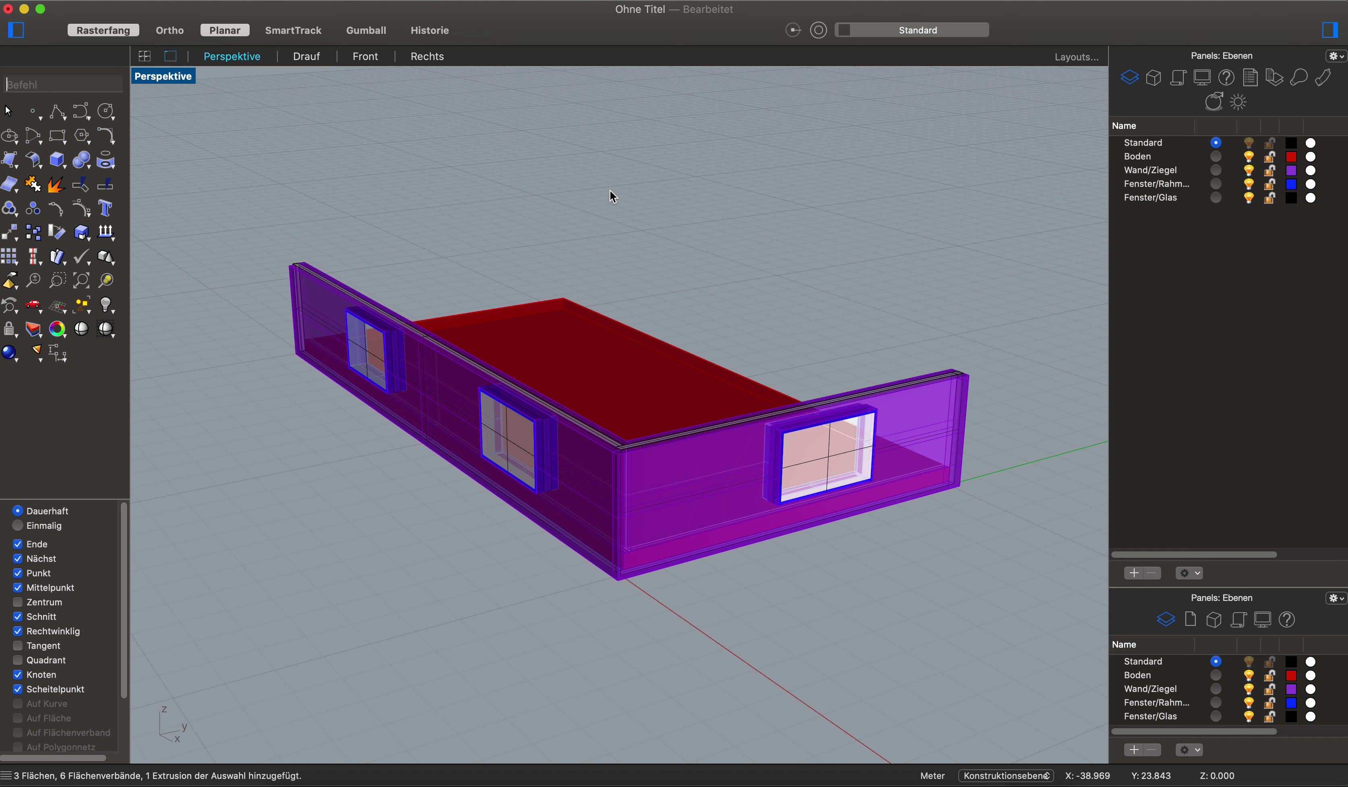
Step: Run _Export and window-select every object of the room model
type("_Export")
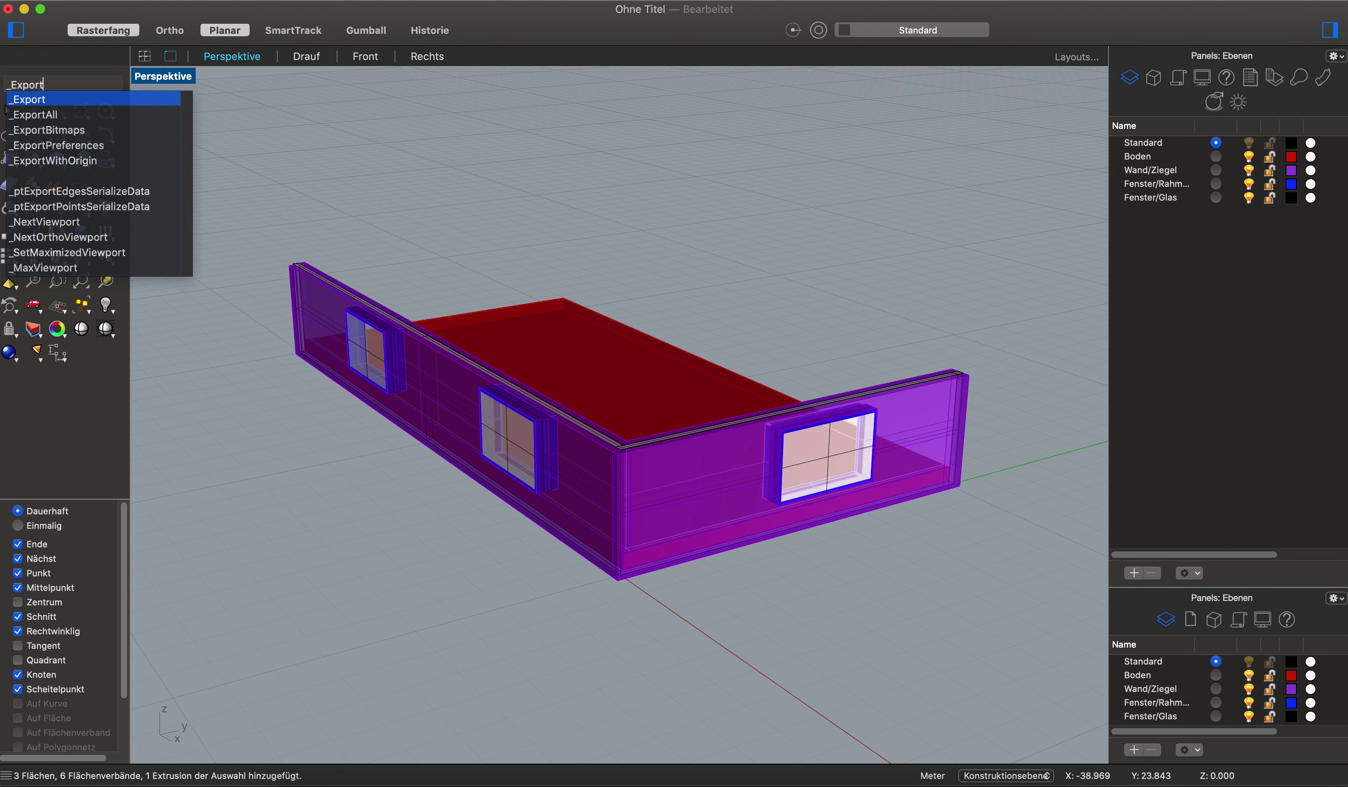
key("Down")
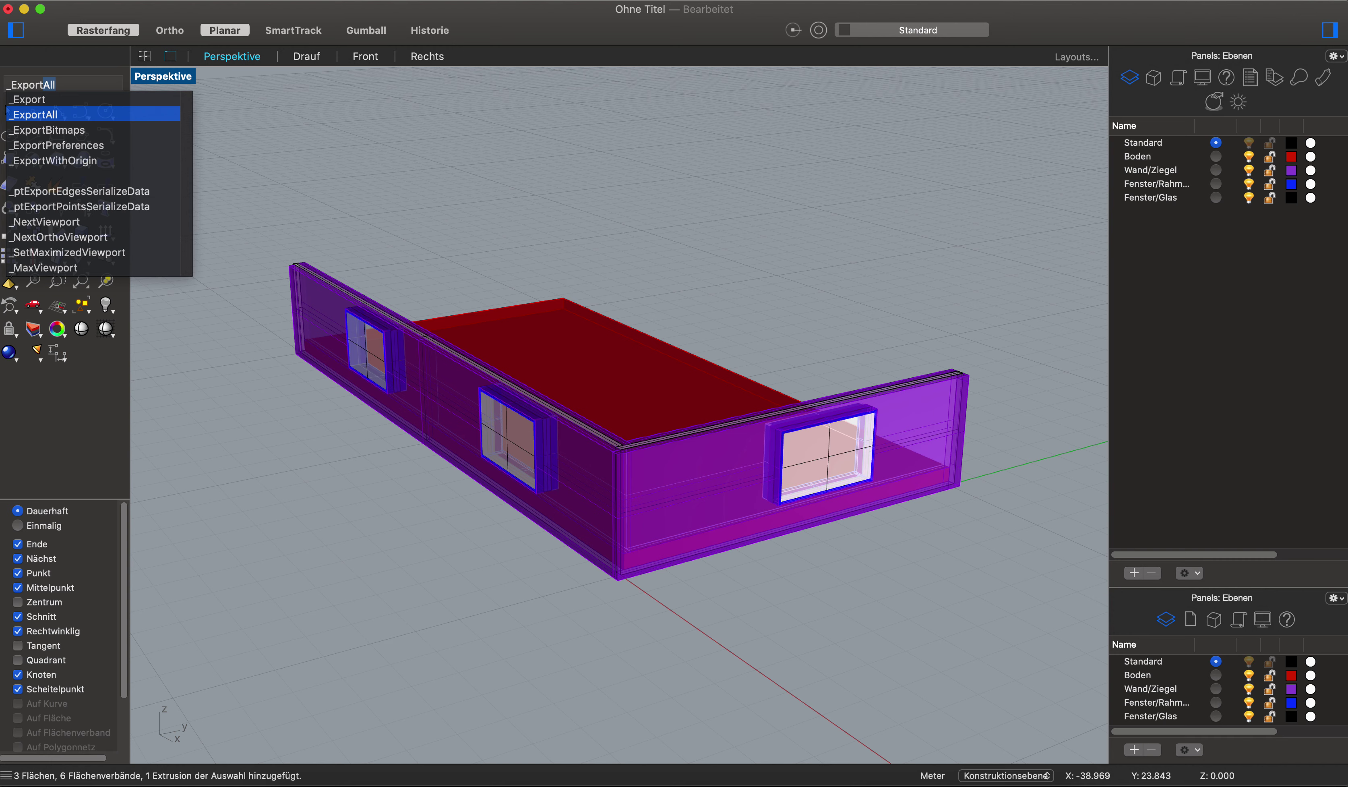
key("Up")
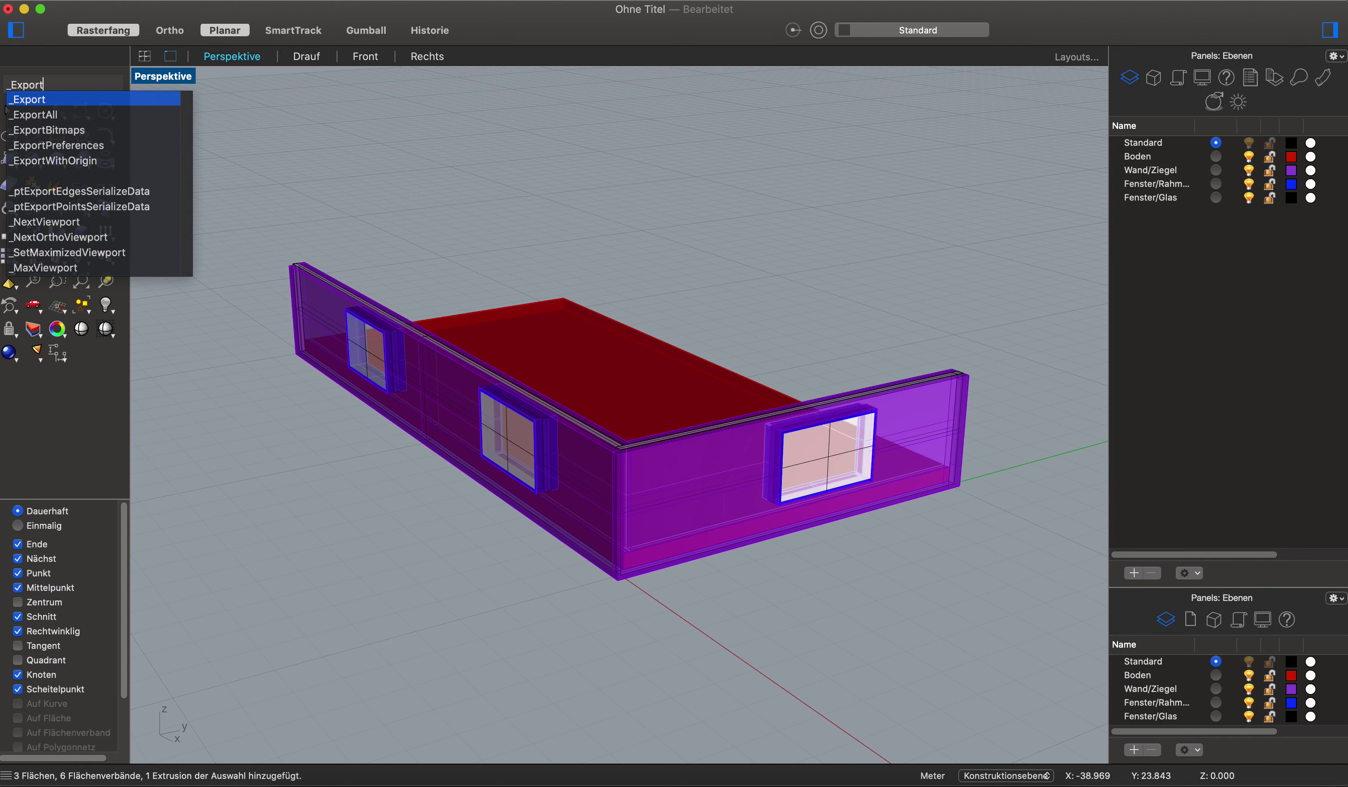
key("Return")
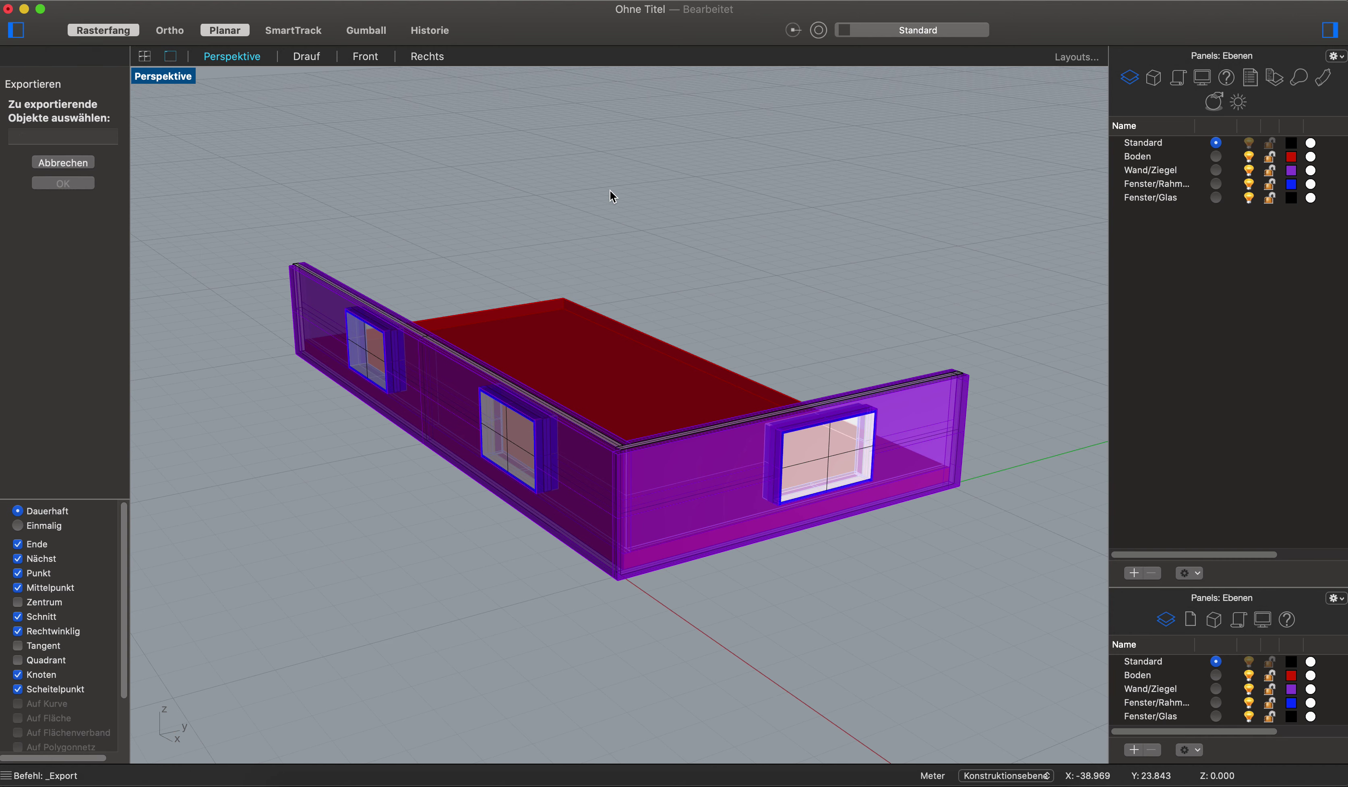
left_click(319, 232)
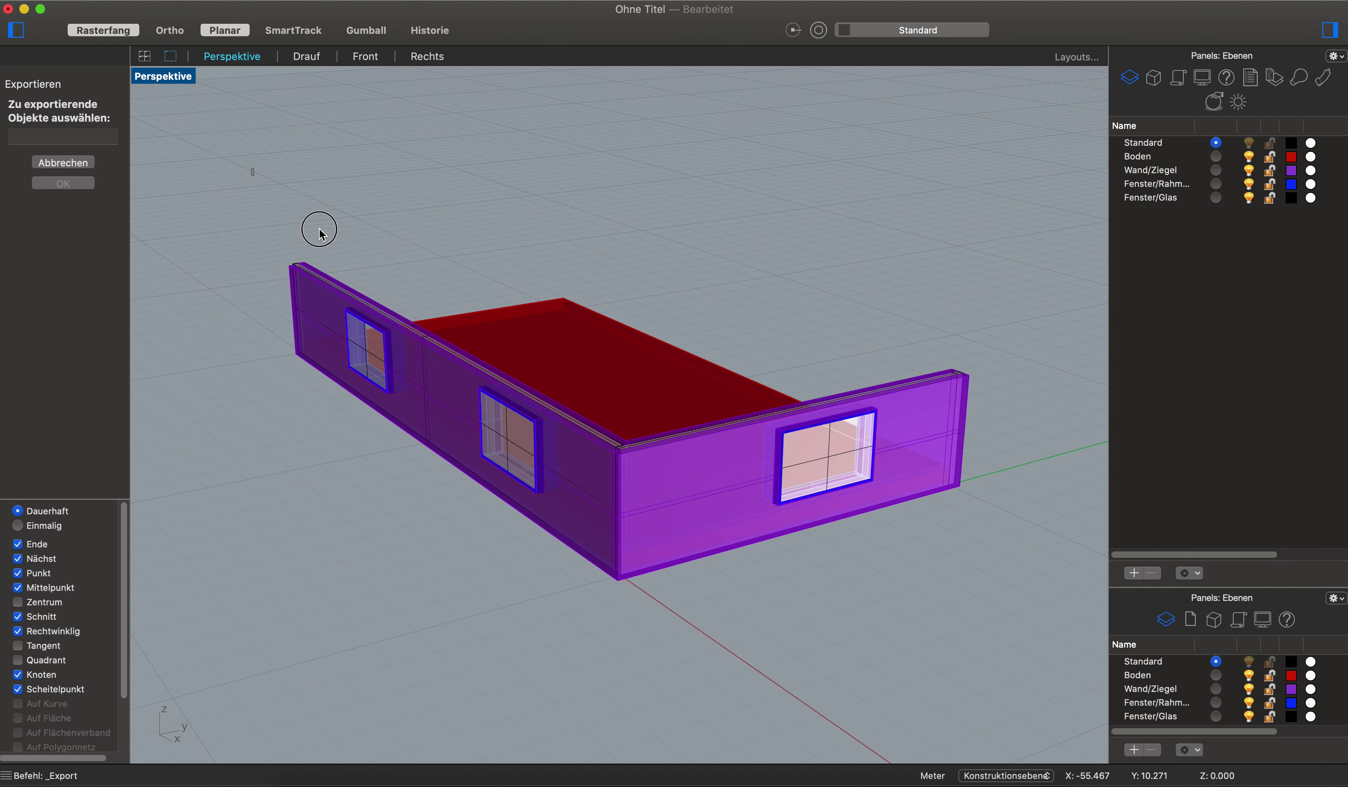
left_click_drag(320, 232, 1031, 663)
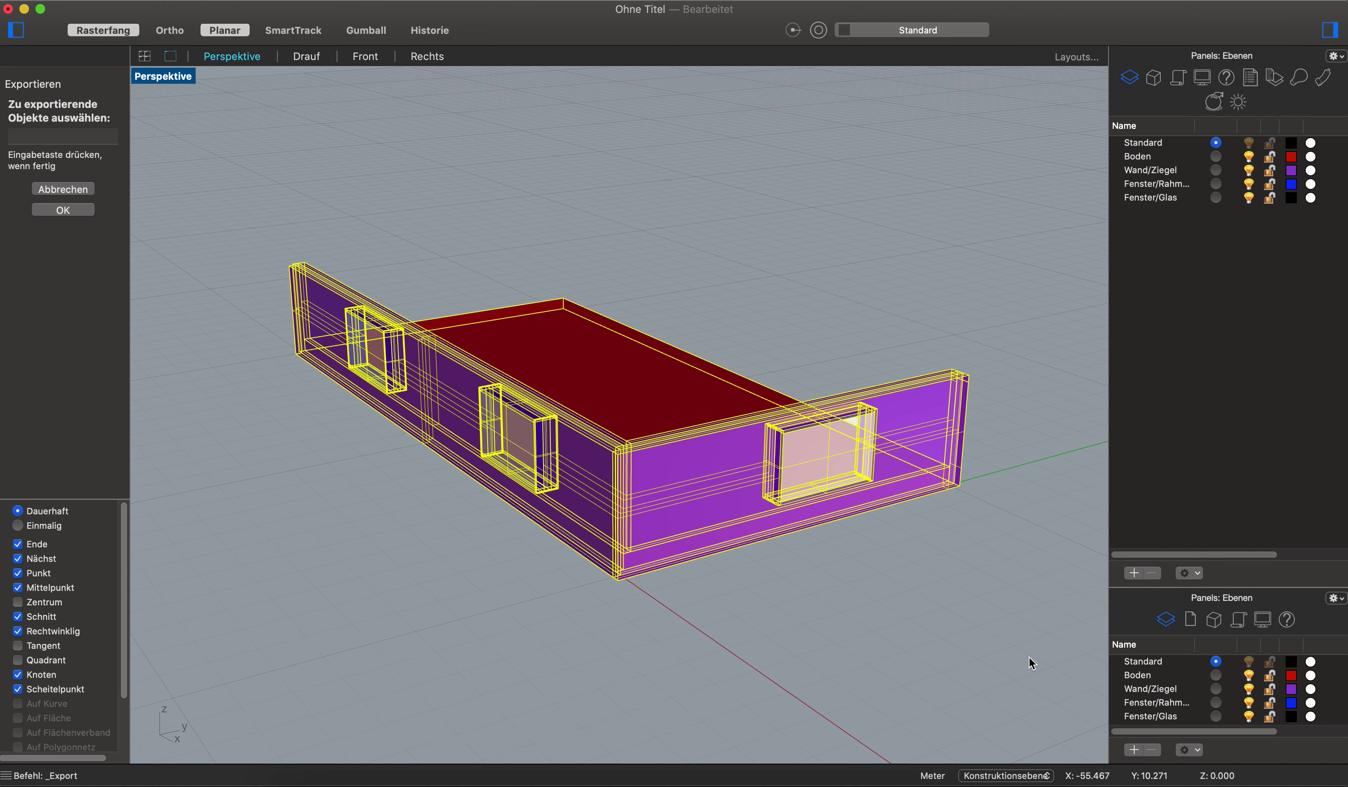
Step: Confirm the selected objects and keep MotionBuilder (fbx) as the export format
left_click(70, 211)
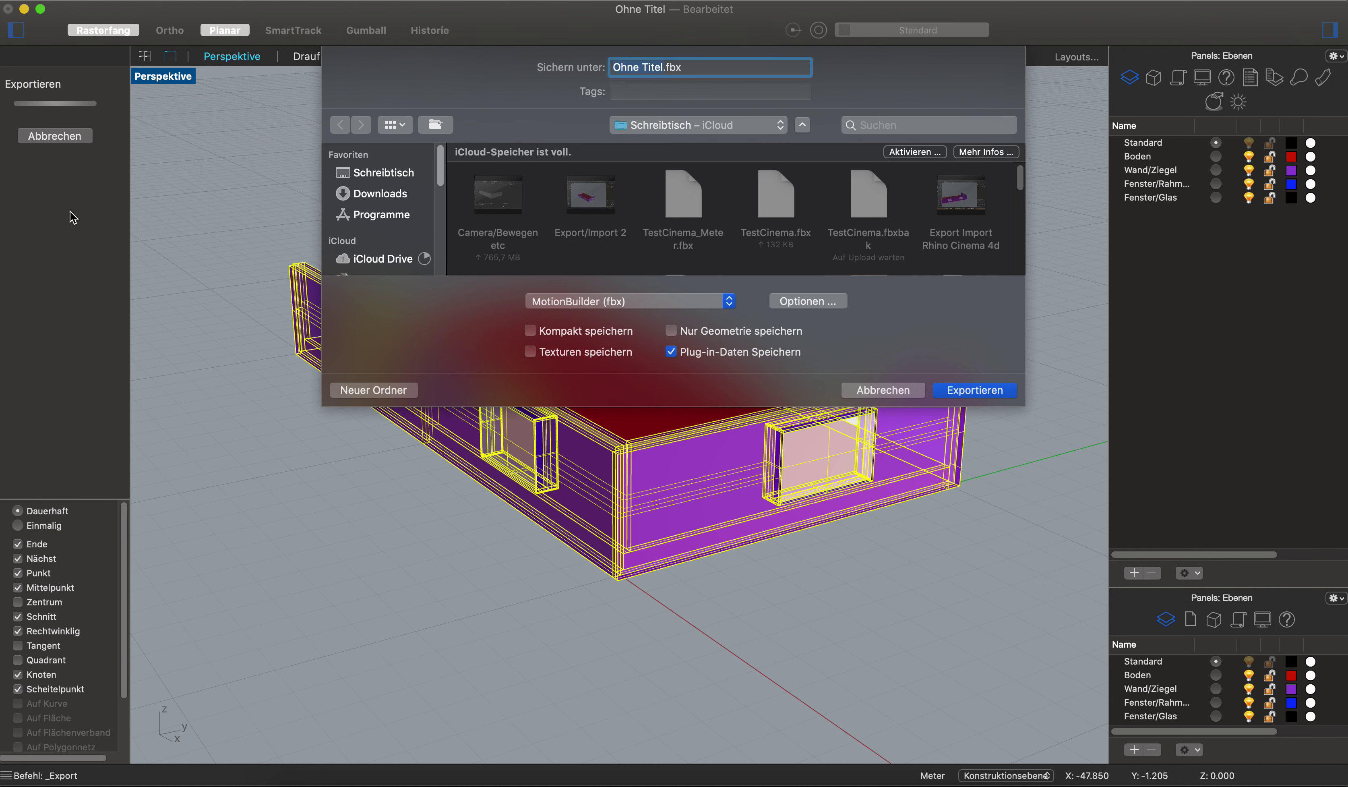
scroll(408, 187, "down", 5)
scroll(403, 194, "up", 2)
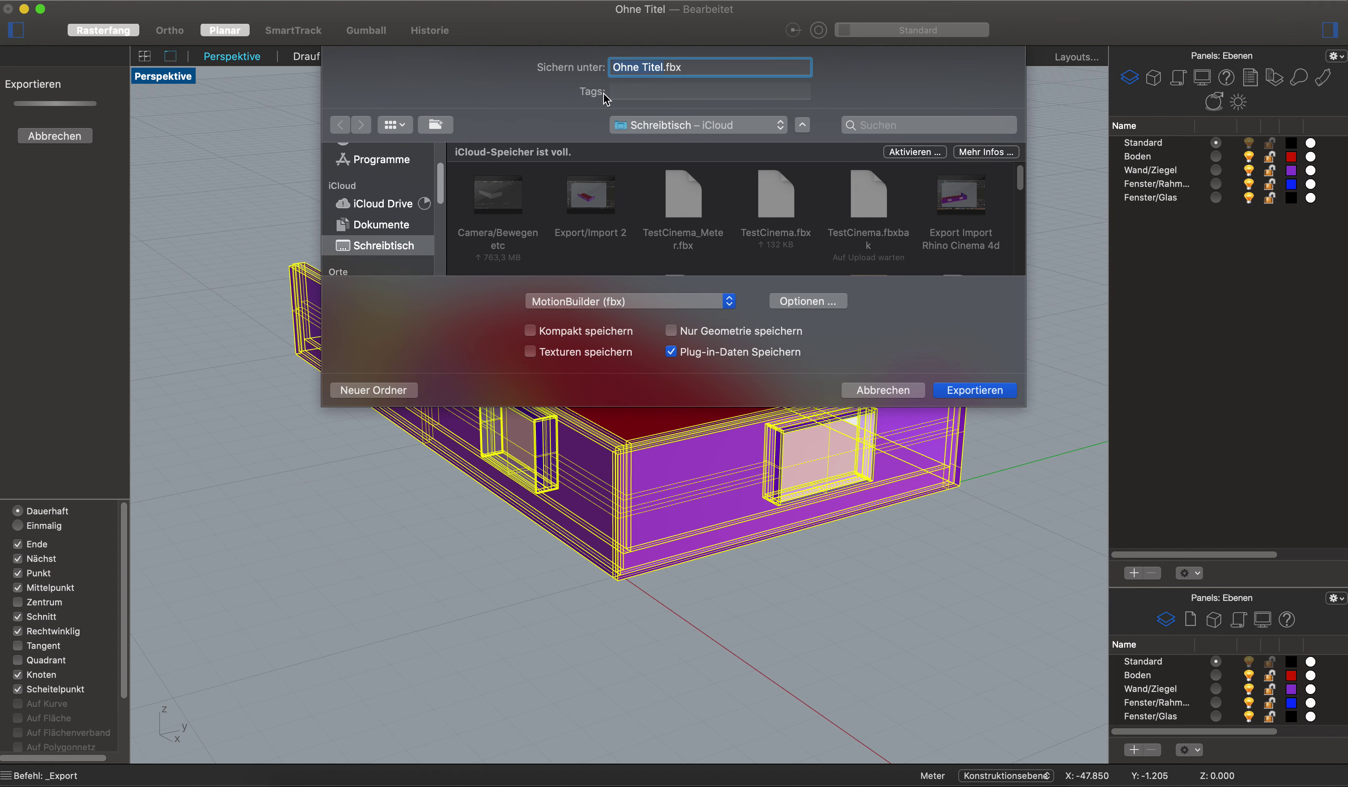
left_click(618, 300)
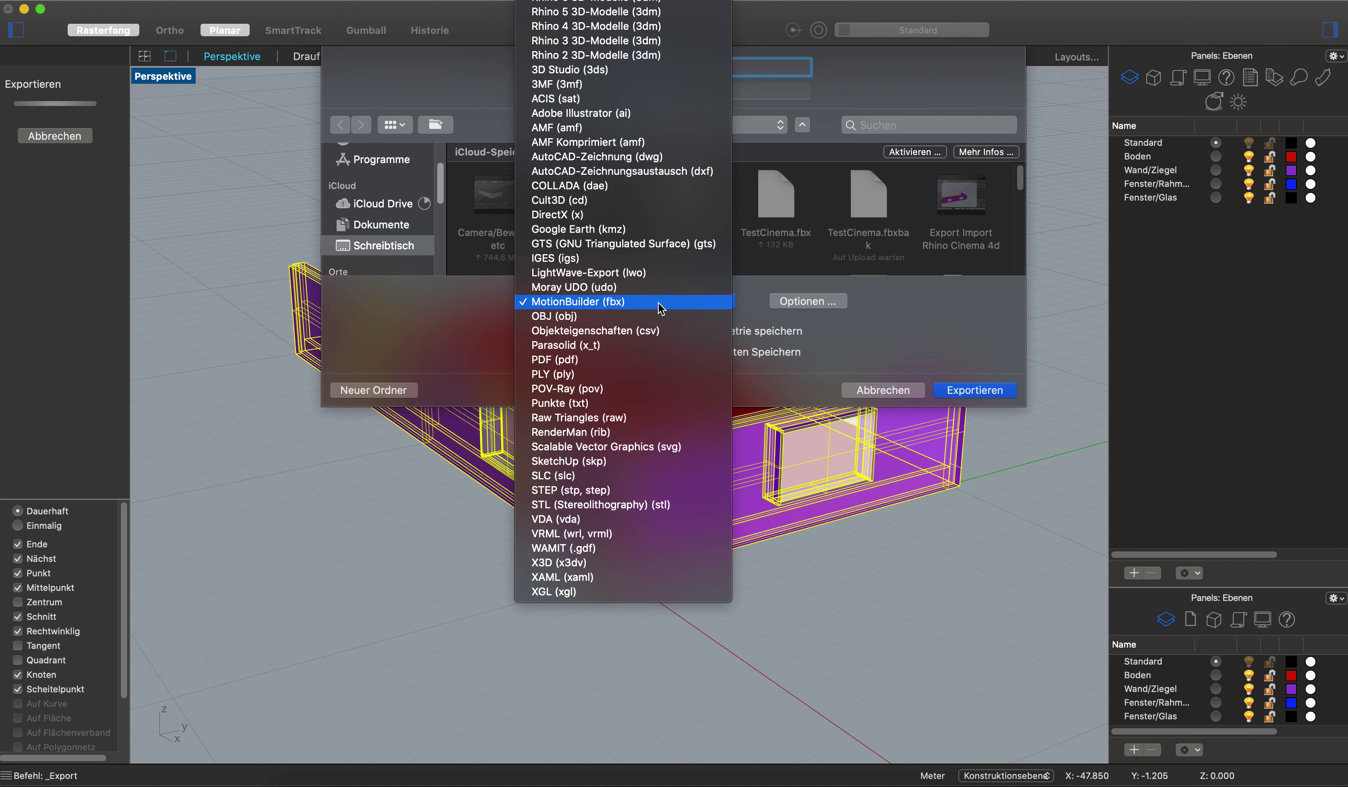
left_click(660, 308)
Step: Name the export file Ausschnitt1 and export it
left_click(664, 66)
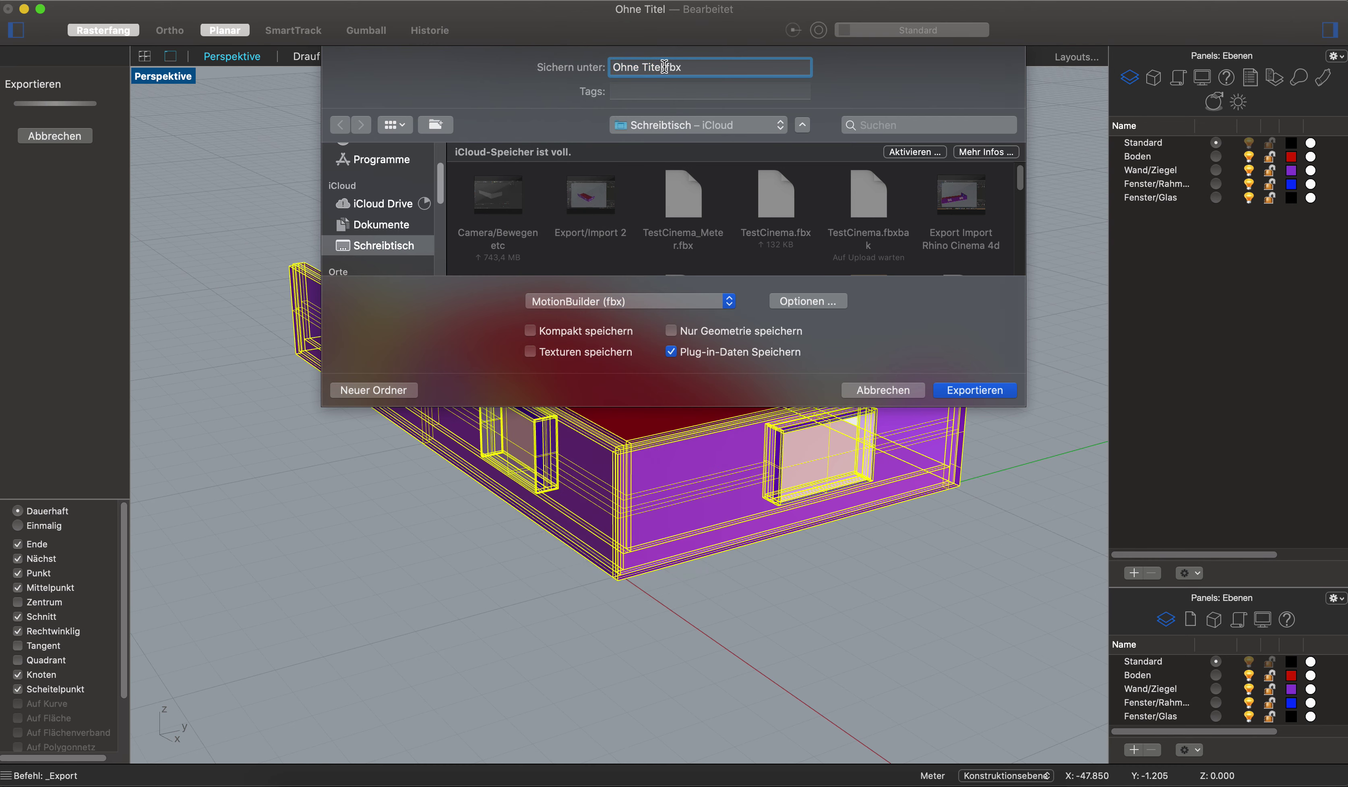
left_click_drag(664, 66, 562, 66)
type("Aus")
type("schnitt1")
left_click(990, 391)
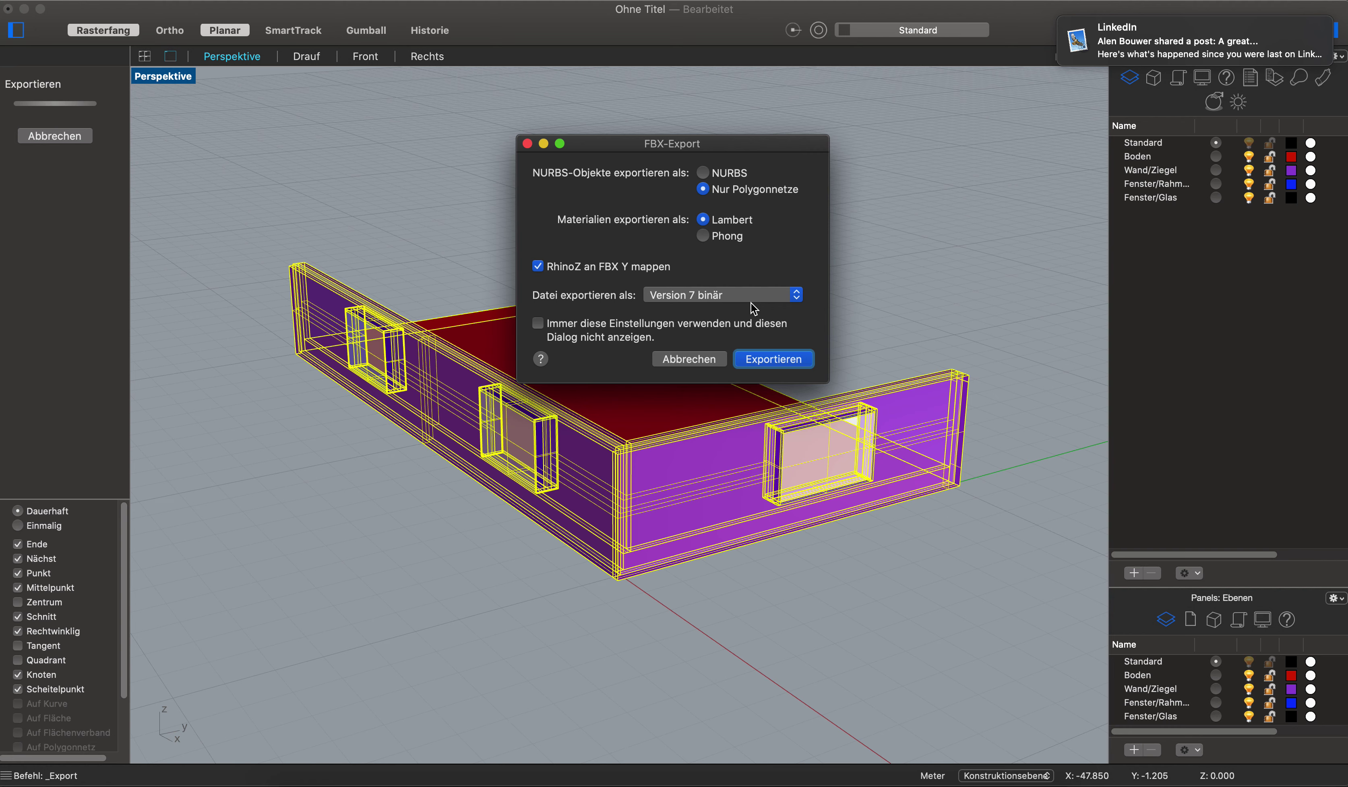
Step: Accept the FBX and mesh export settings, deselect the Rhino model, and switch to Cinema 4D
left_click(778, 360)
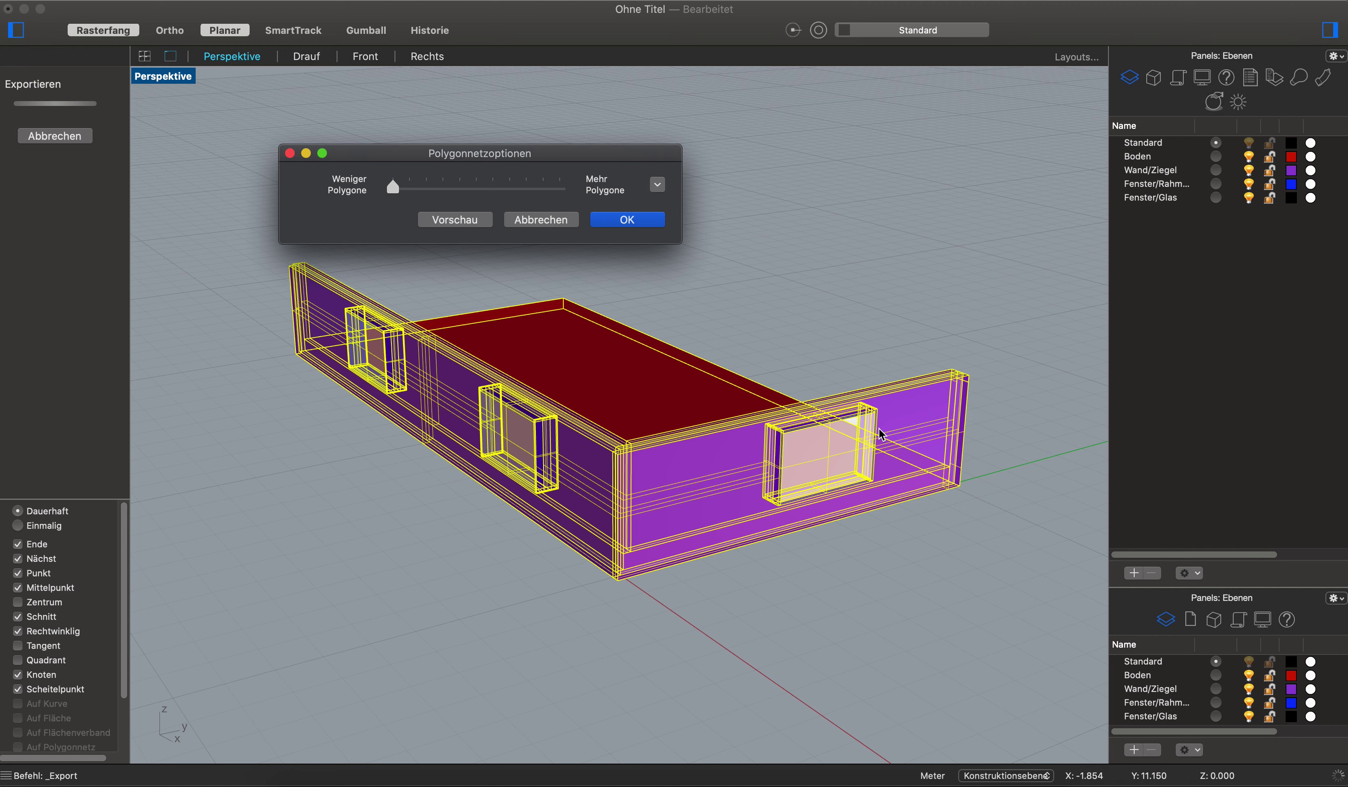
left_click(637, 222)
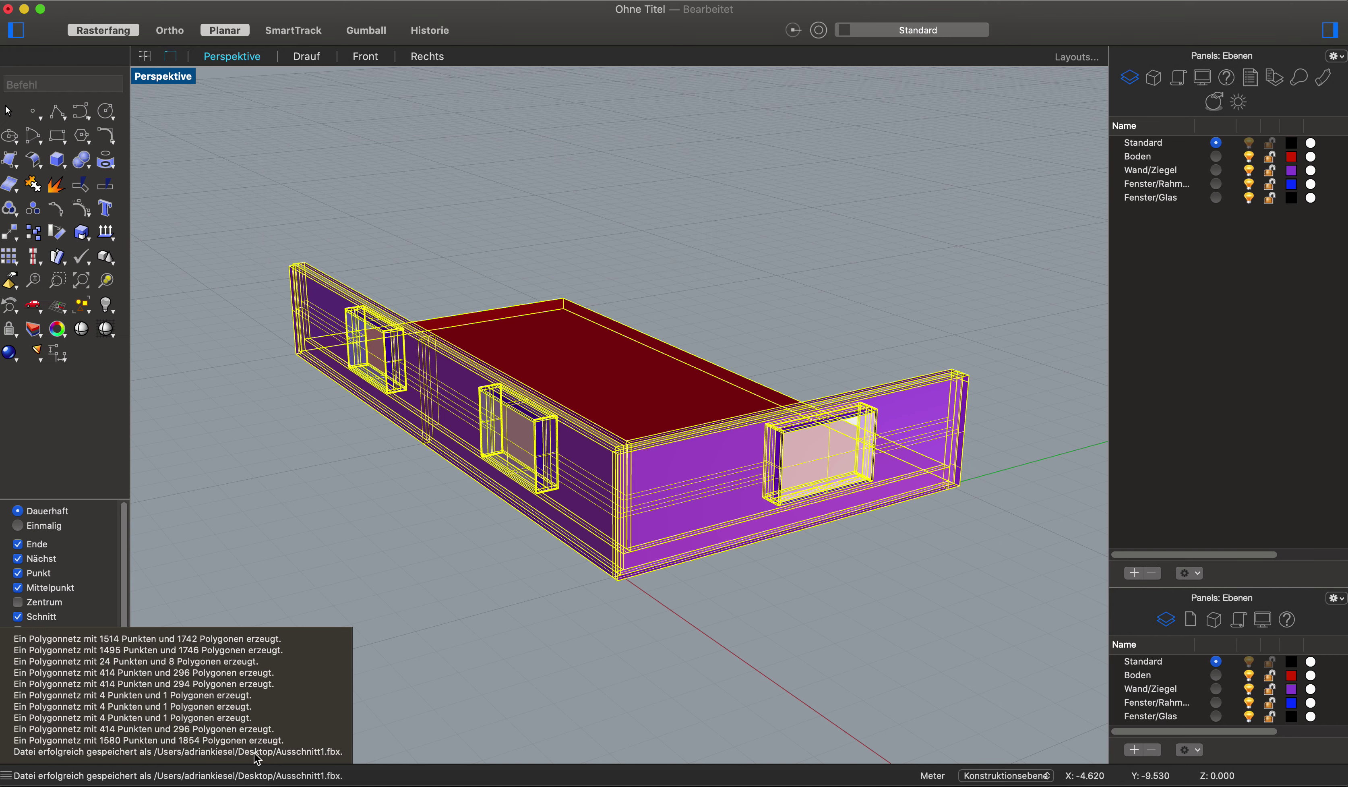
left_click(887, 325)
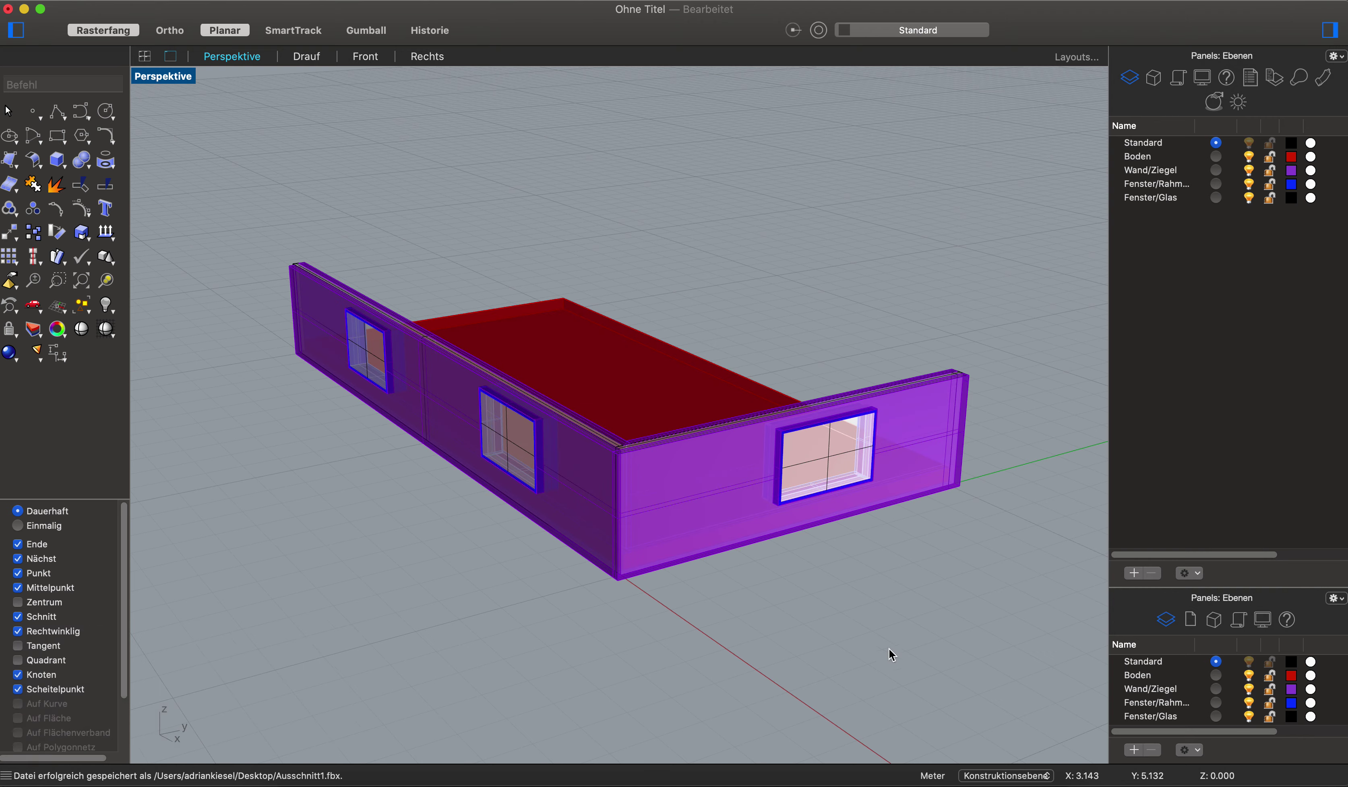
left_click(936, 779)
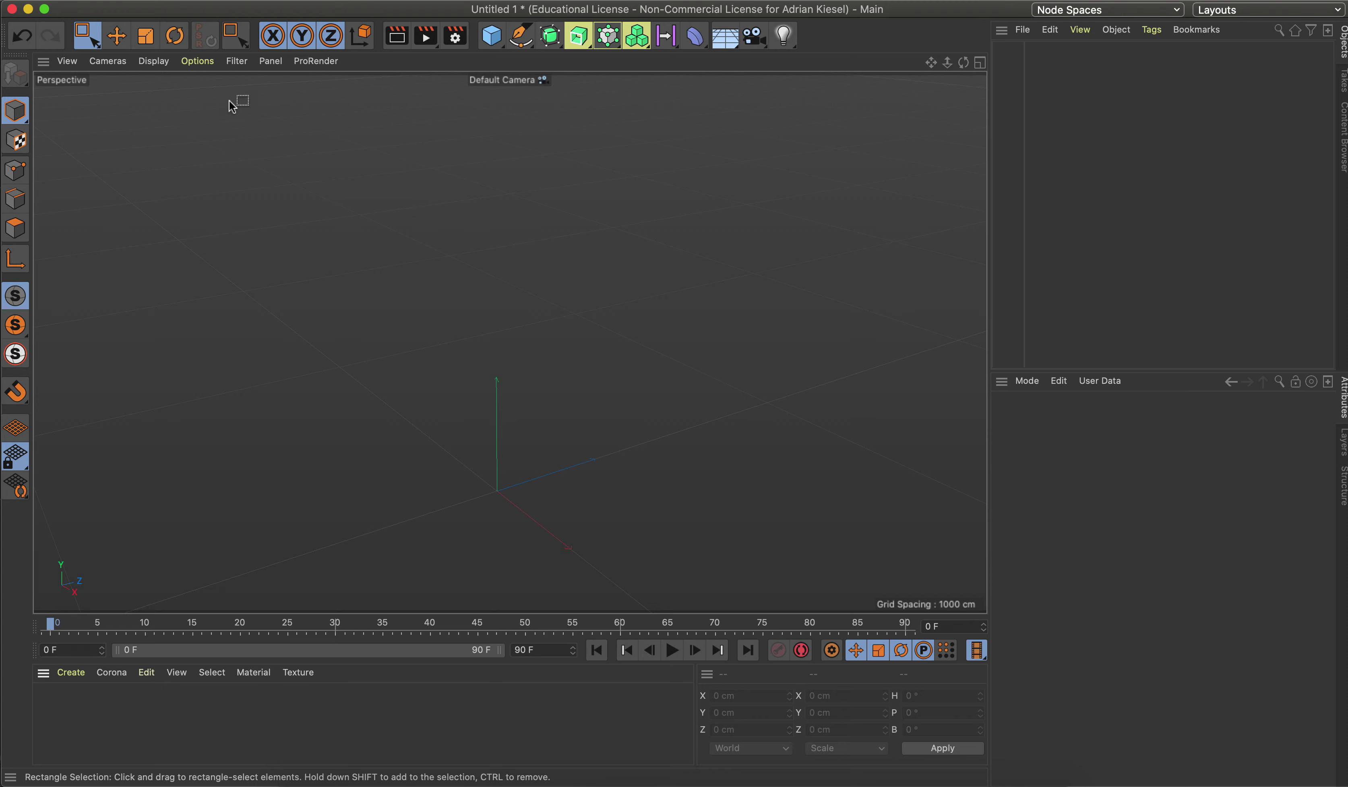
Step: Merge Ausschnitt1.fbx into the scene via File > Merge Project with default FBX import settings
left_click(116, 1)
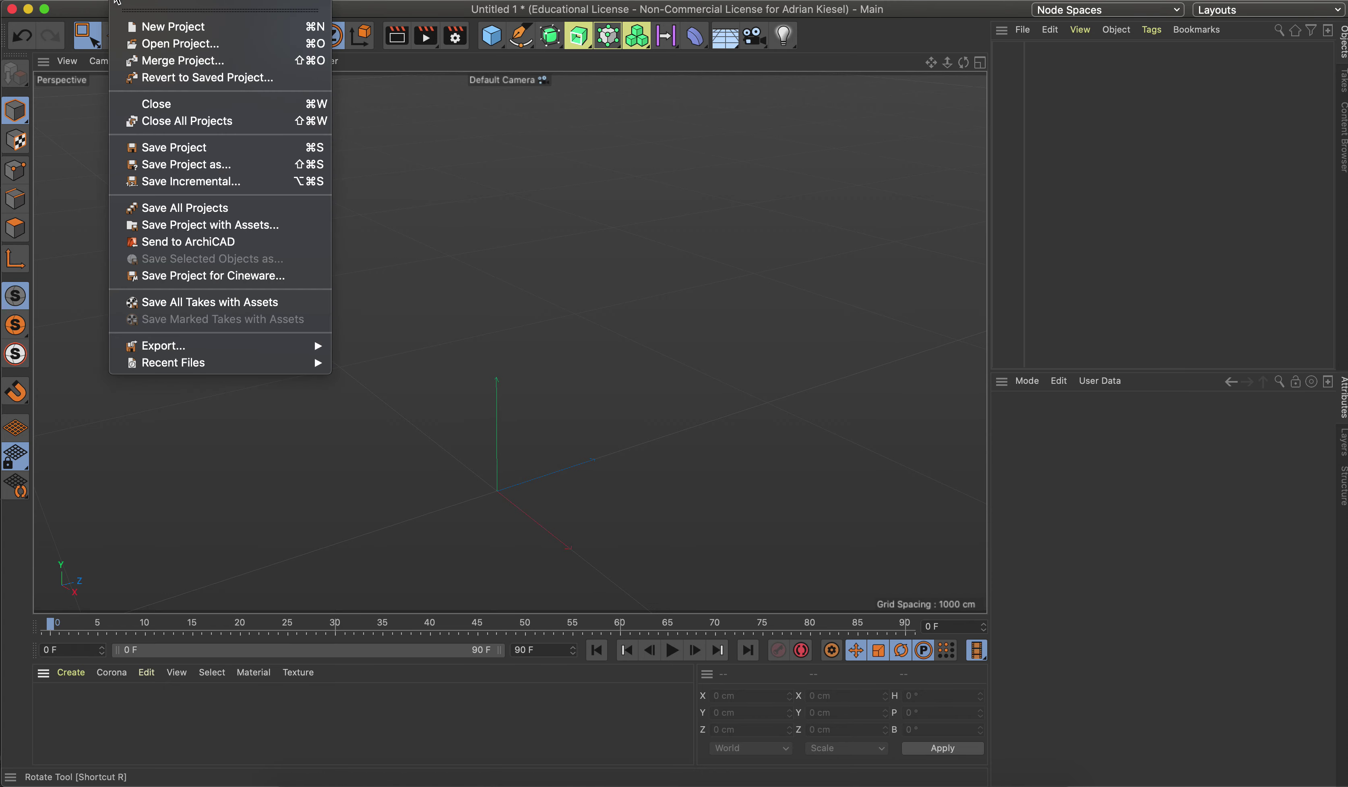
left_click(152, 66)
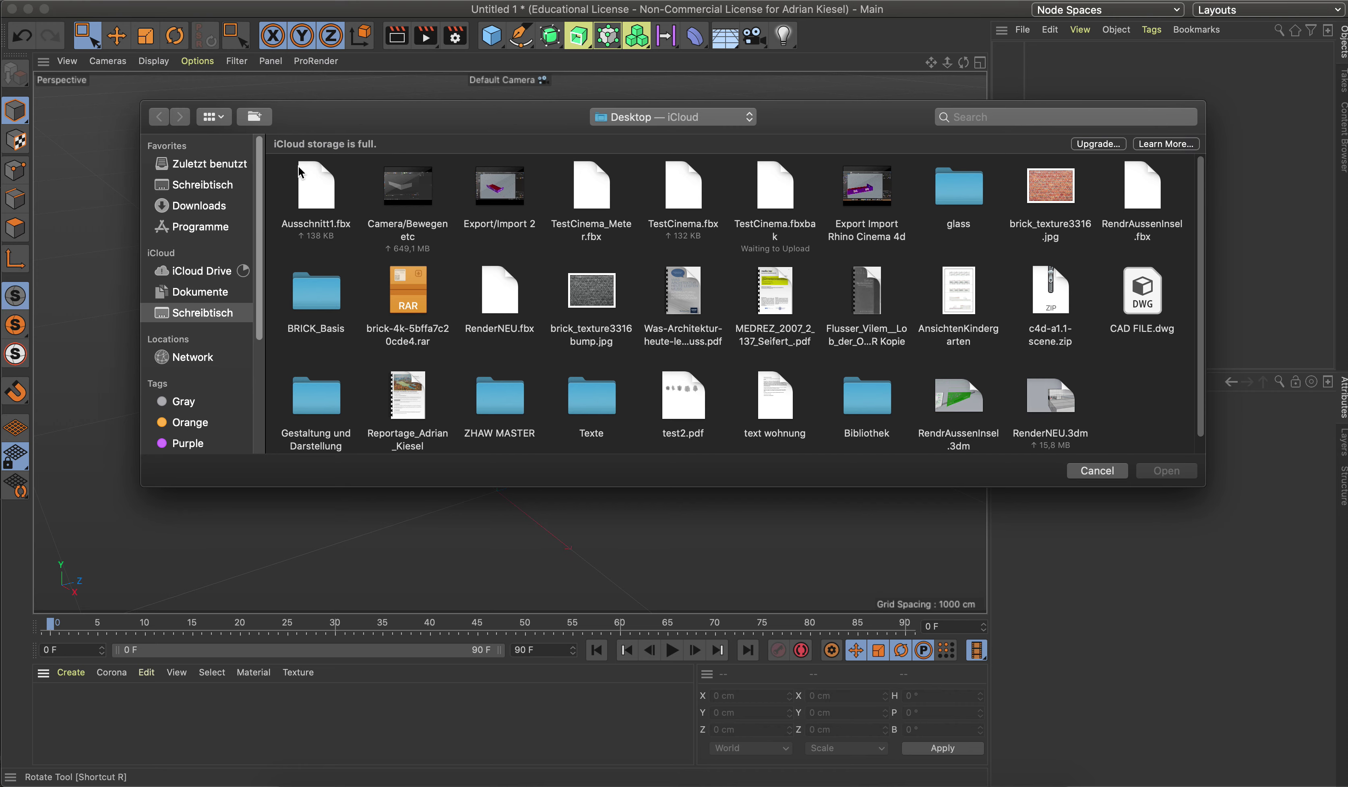
left_click(312, 184)
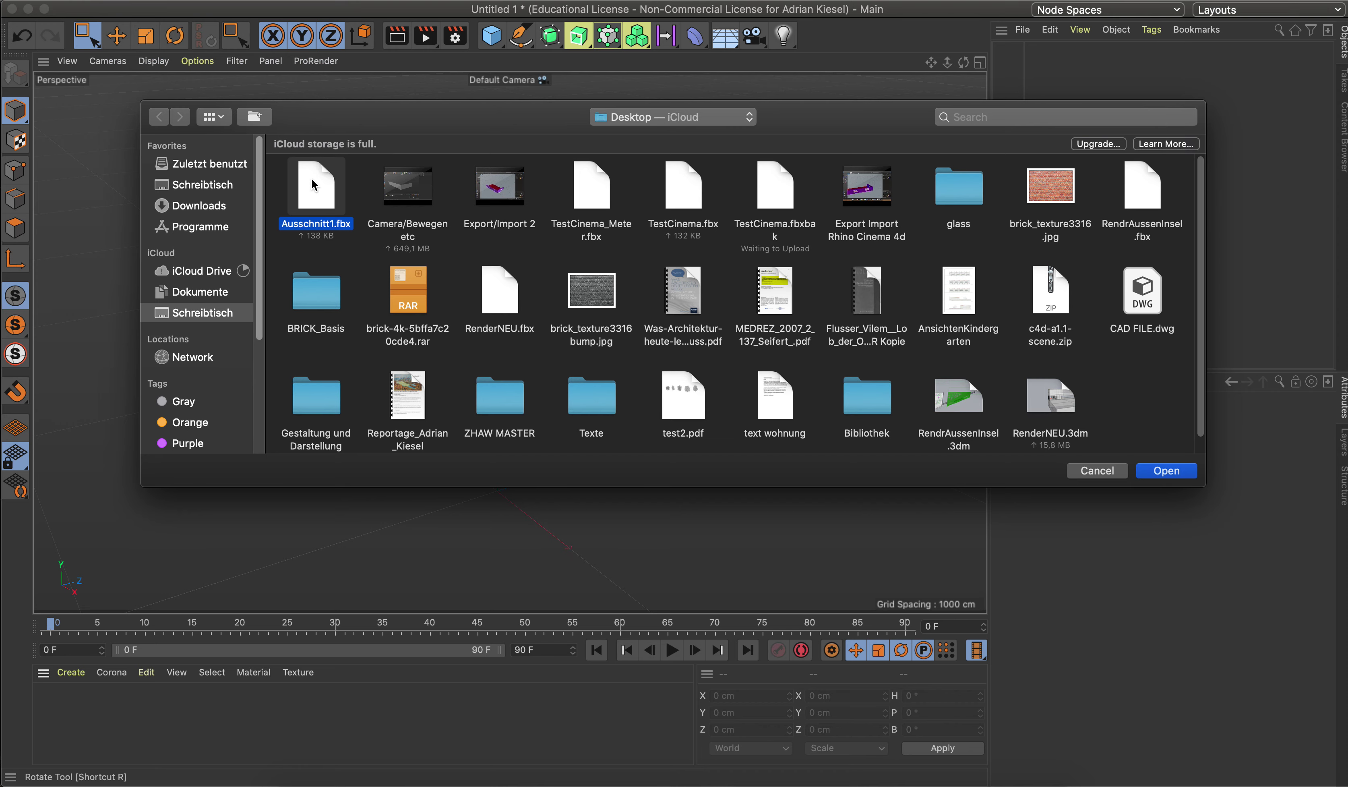
left_click(1154, 472)
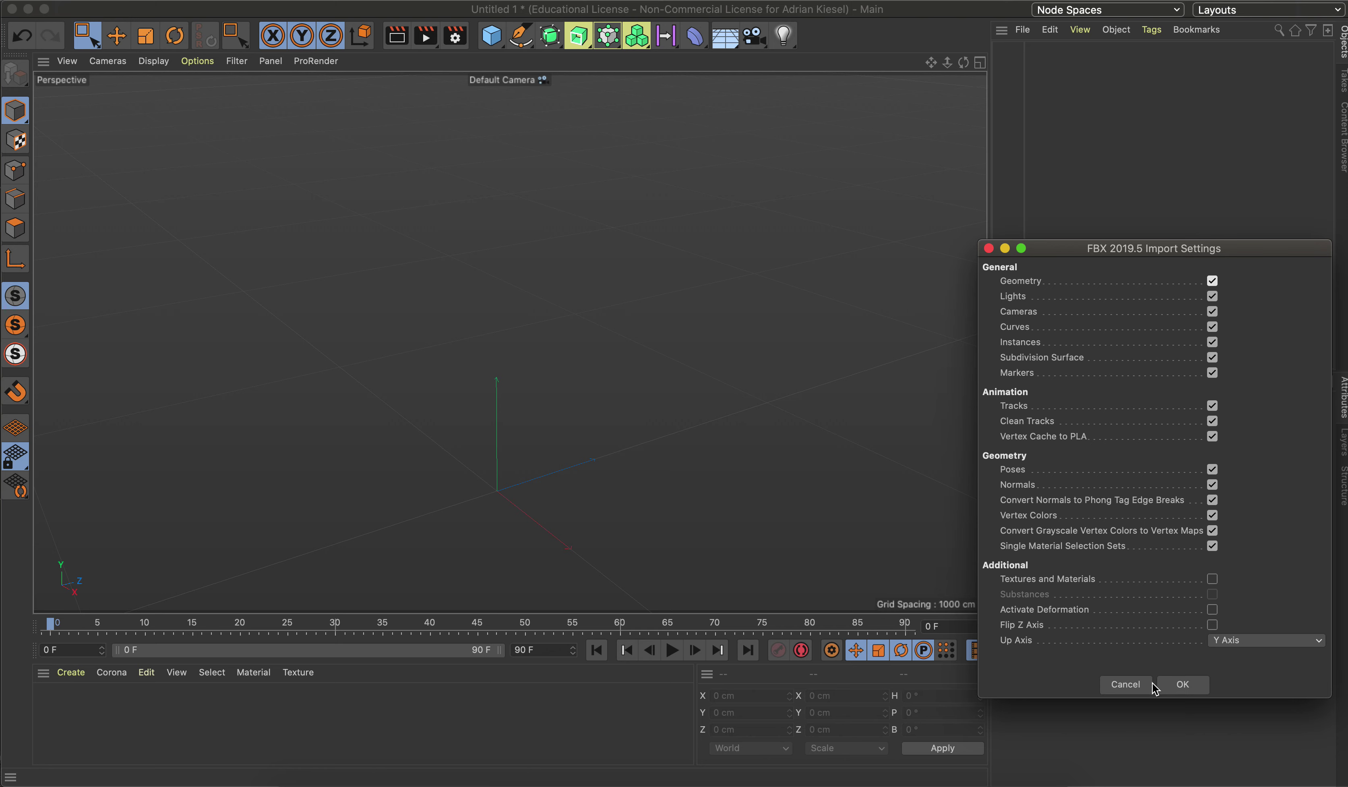
left_click(1183, 684)
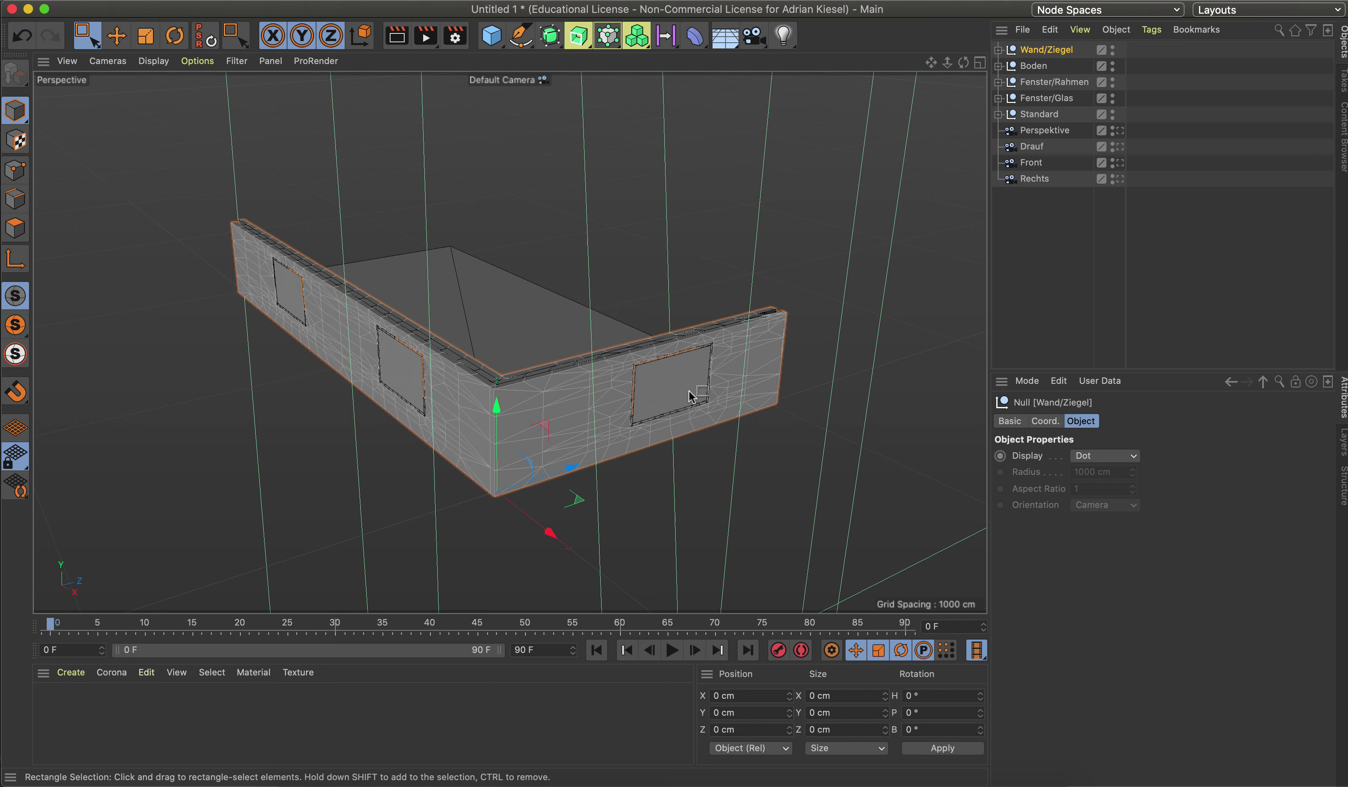
left_click(871, 782)
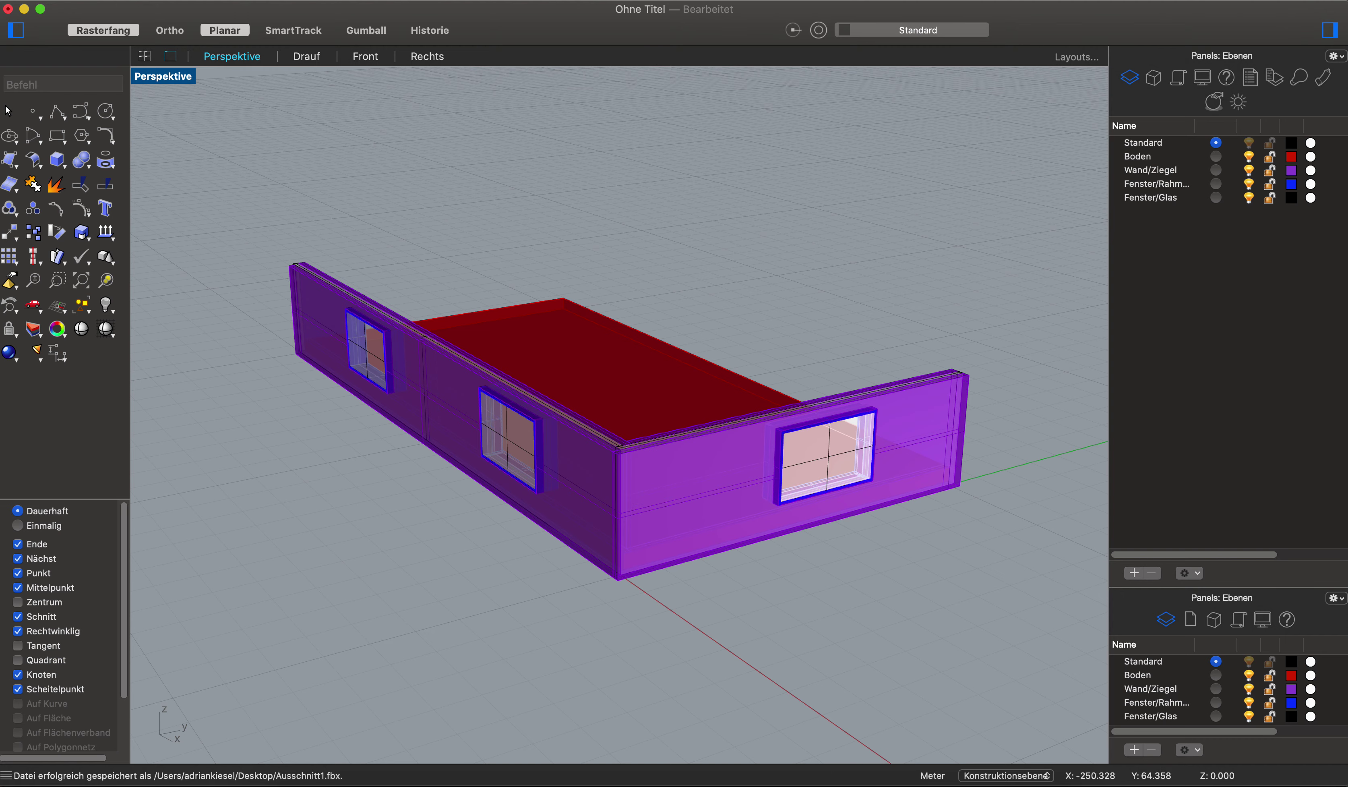
left_click(135, 0)
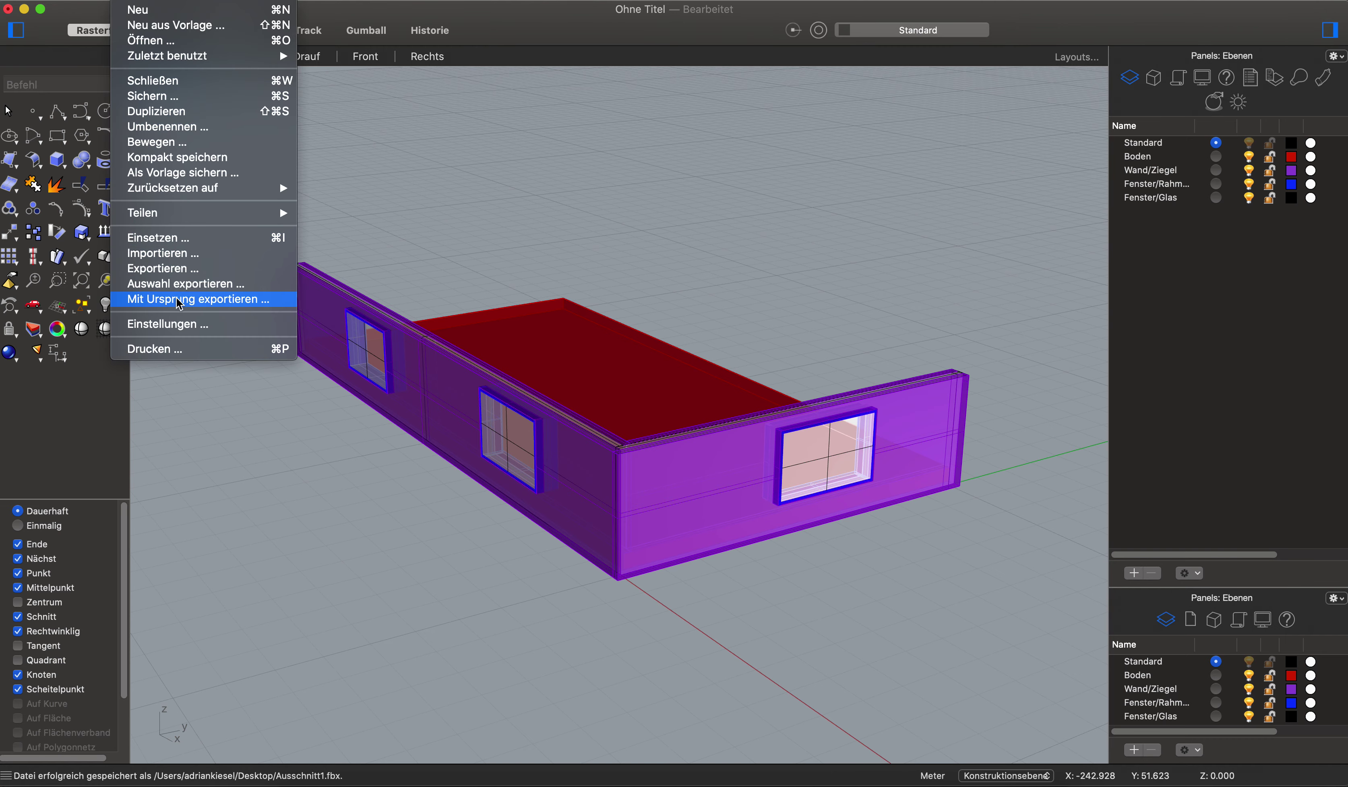
left_click(182, 333)
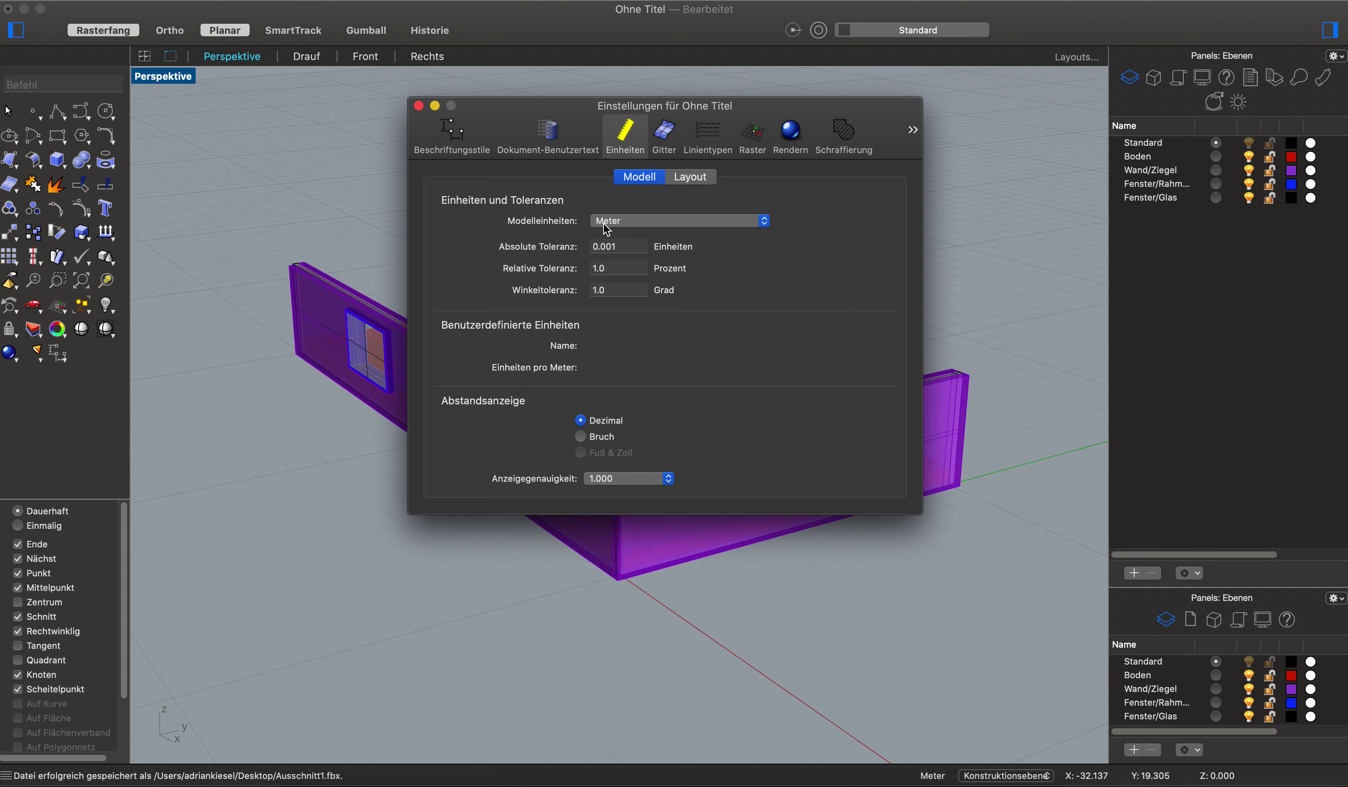
left_click(419, 105)
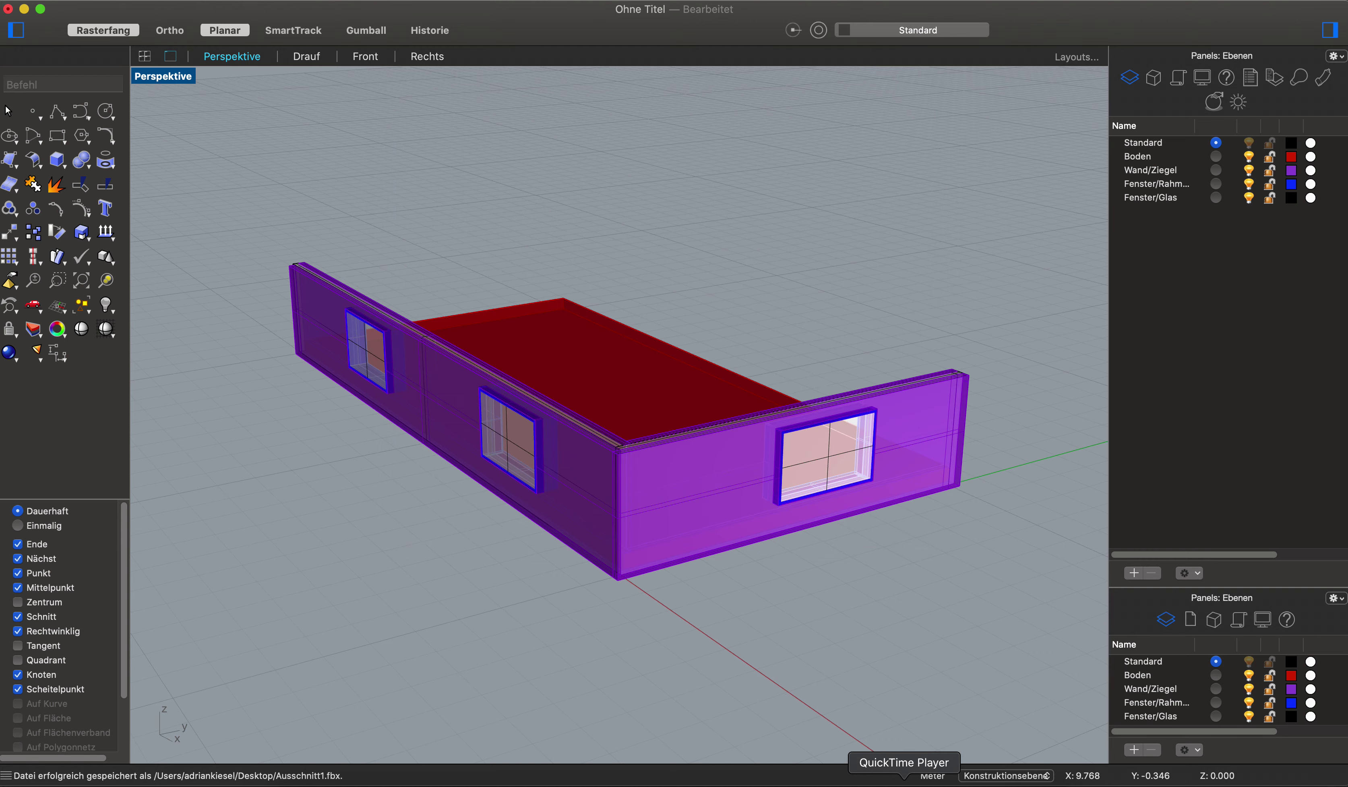
left_click(942, 783)
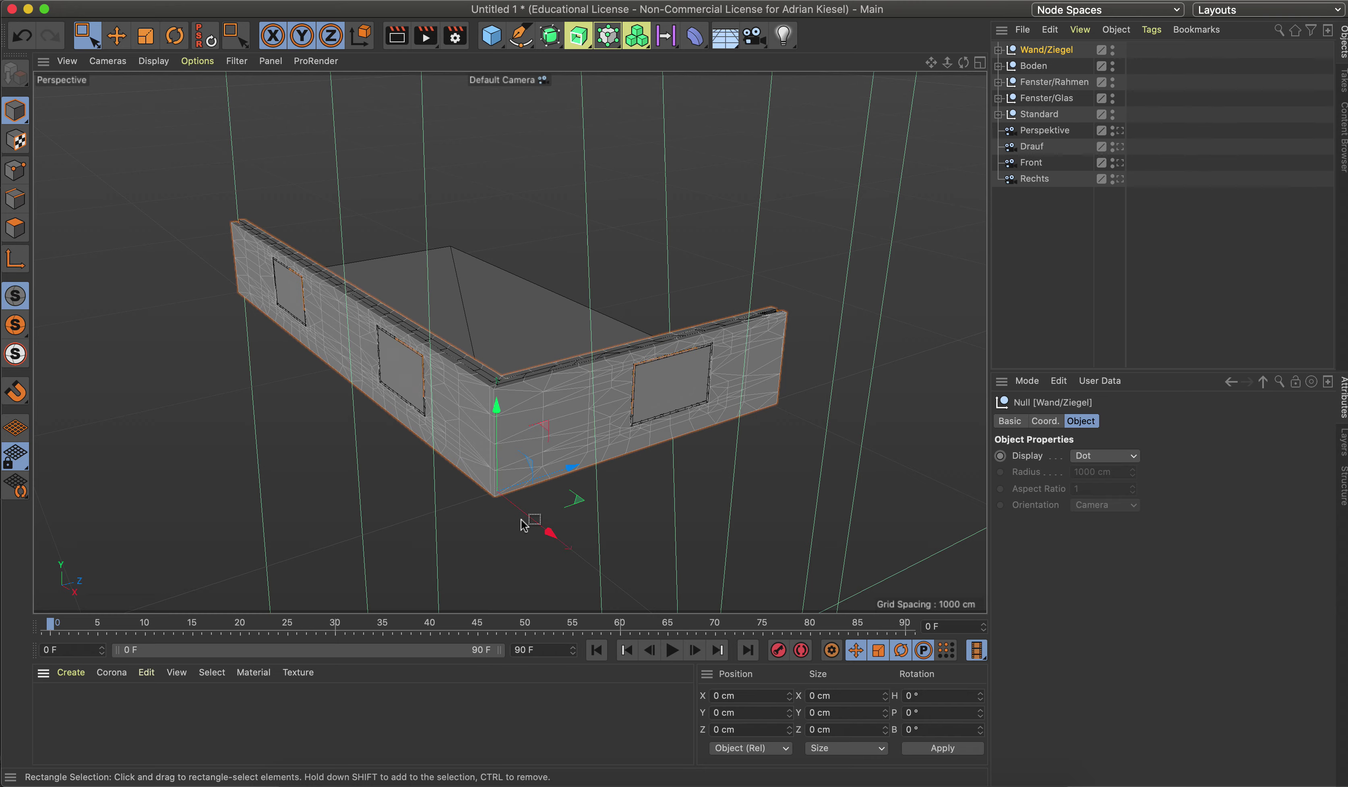
scroll(550, 248, "down", 5)
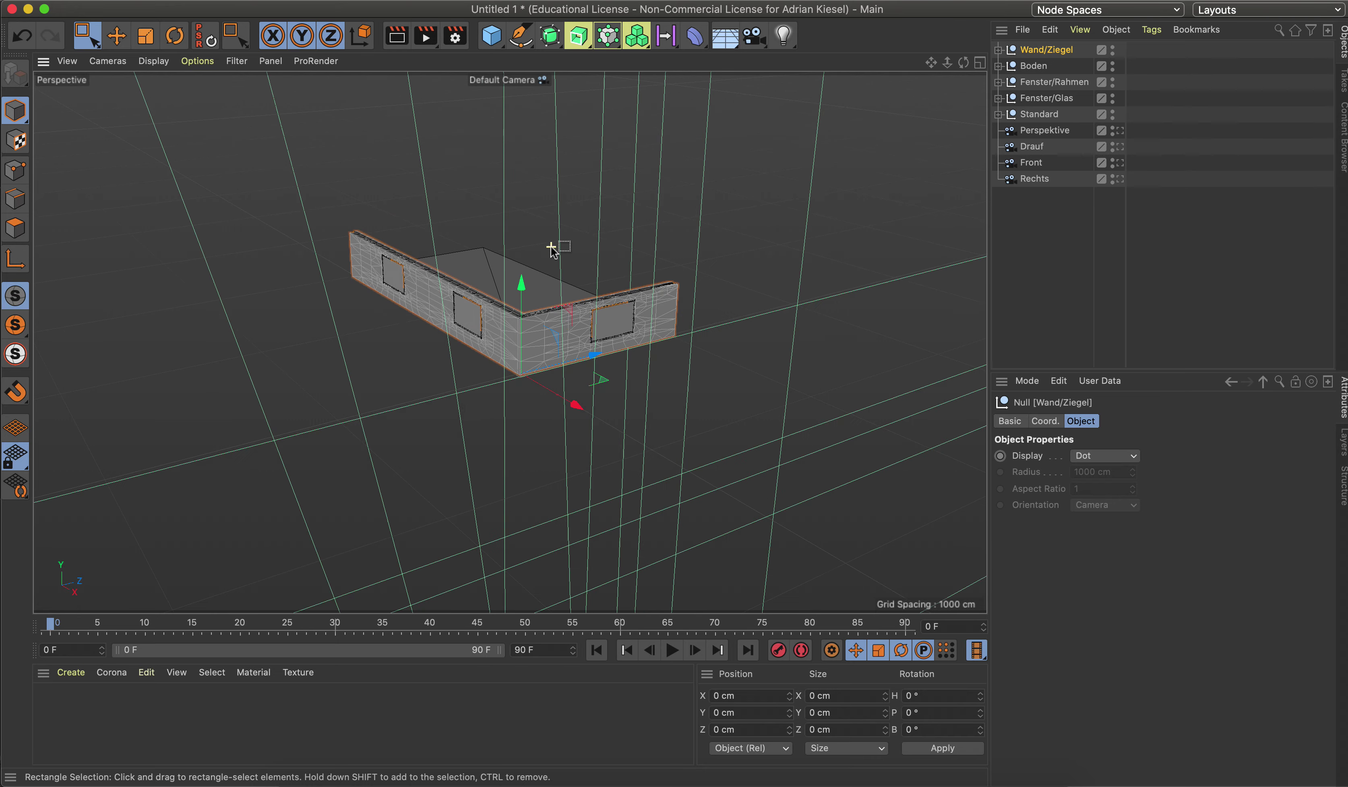
scroll(554, 253, "down", 3)
scroll(555, 253, "down", 3)
scroll(555, 253, "down", 3)
scroll(560, 253, "down", 3)
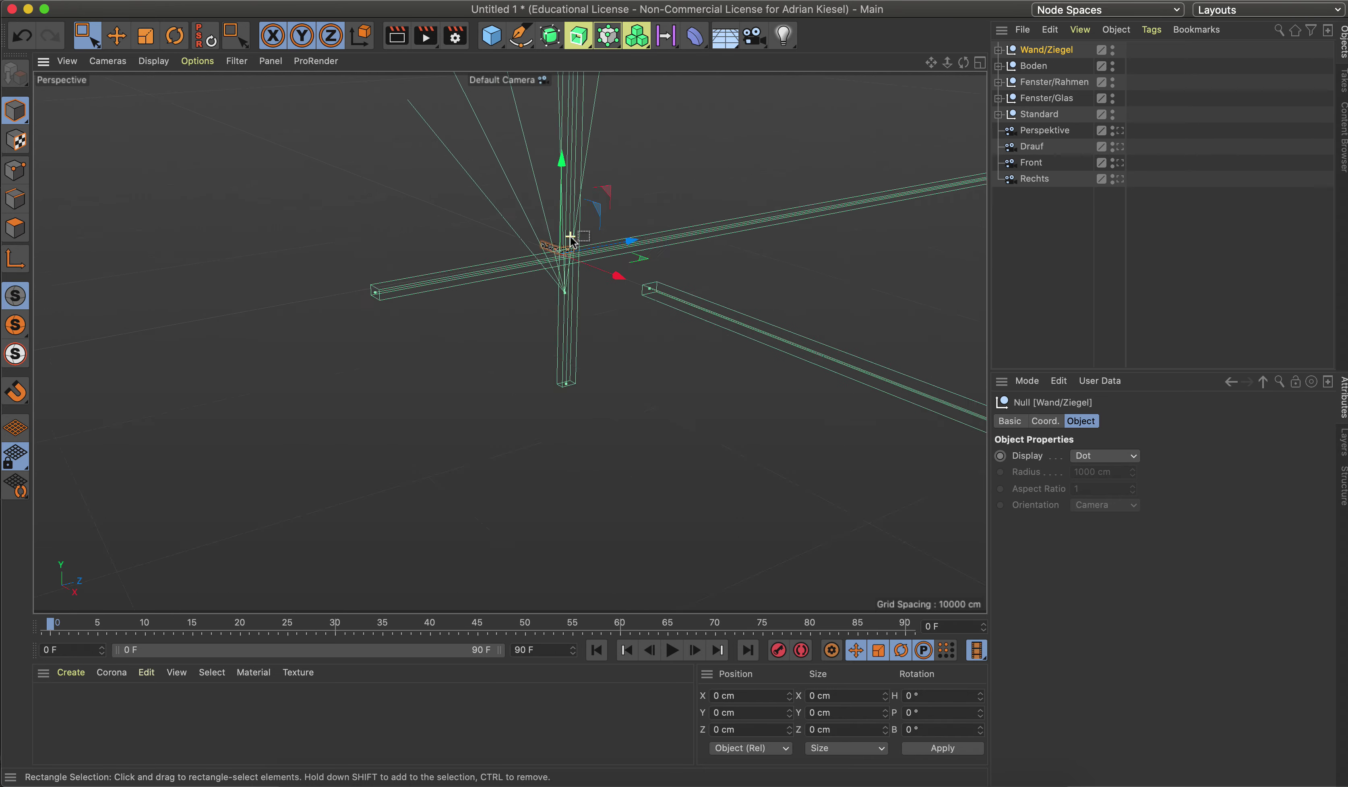
scroll(559, 253, "down", 2)
scroll(605, 145, "down", 2)
scroll(599, 178, "up", 3)
scroll(594, 200, "up", 3)
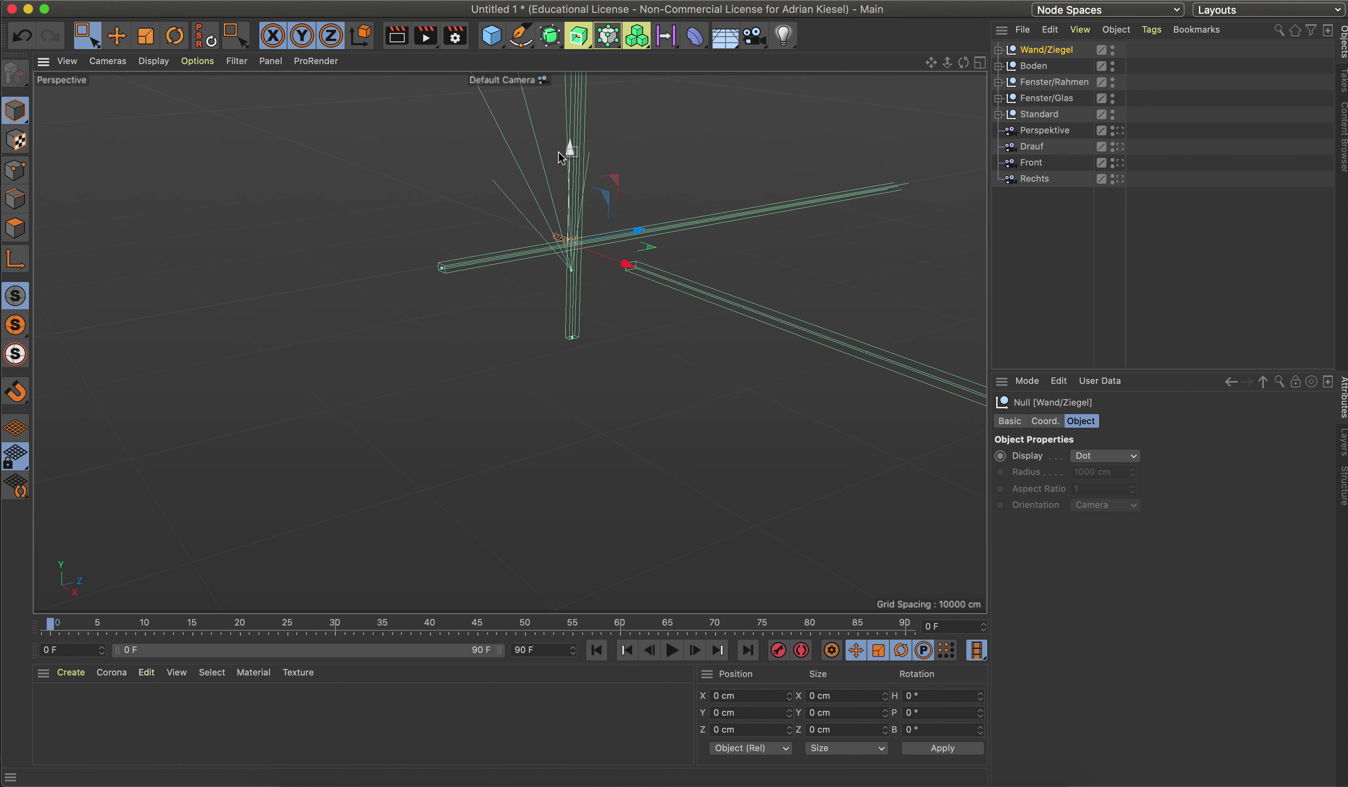
scroll(594, 208, "up", 3)
scroll(593, 210, "up", 3)
scroll(592, 211, "up", 1)
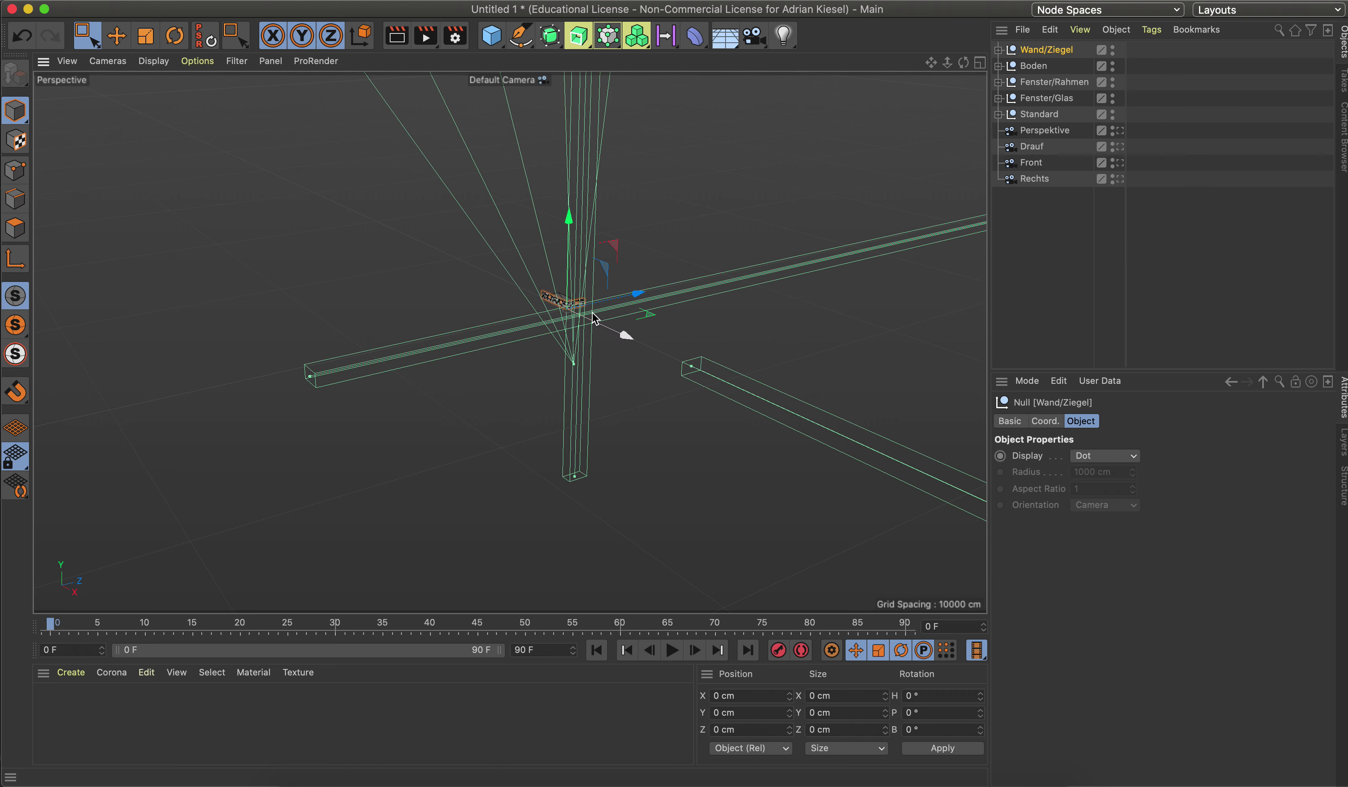
scroll(573, 313, "up", 2)
scroll(555, 308, "up", 4)
scroll(556, 308, "up", 2)
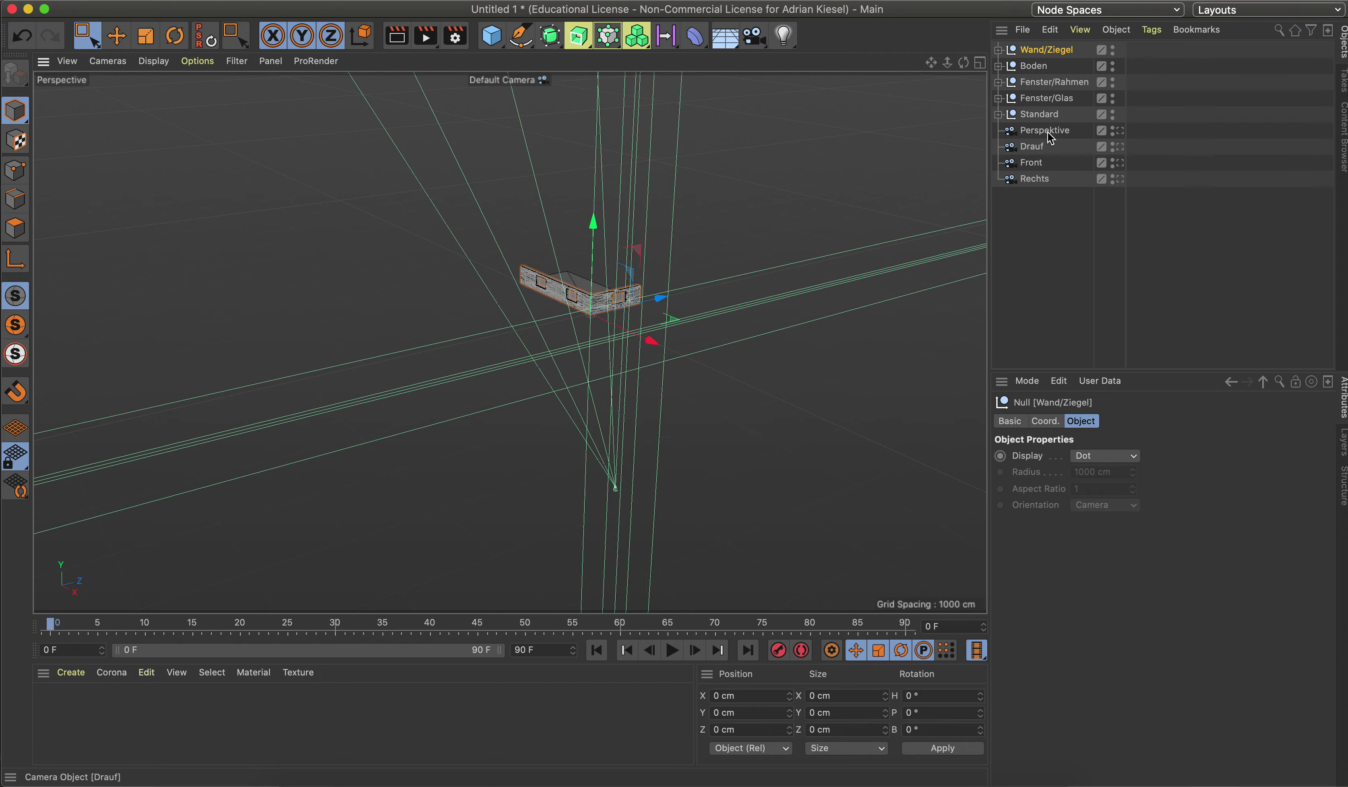
Step: Delete the Perspektive, Drauf, Front and Rechts cameras from the Object Manager
left_click(1026, 130)
left_click(1030, 162)
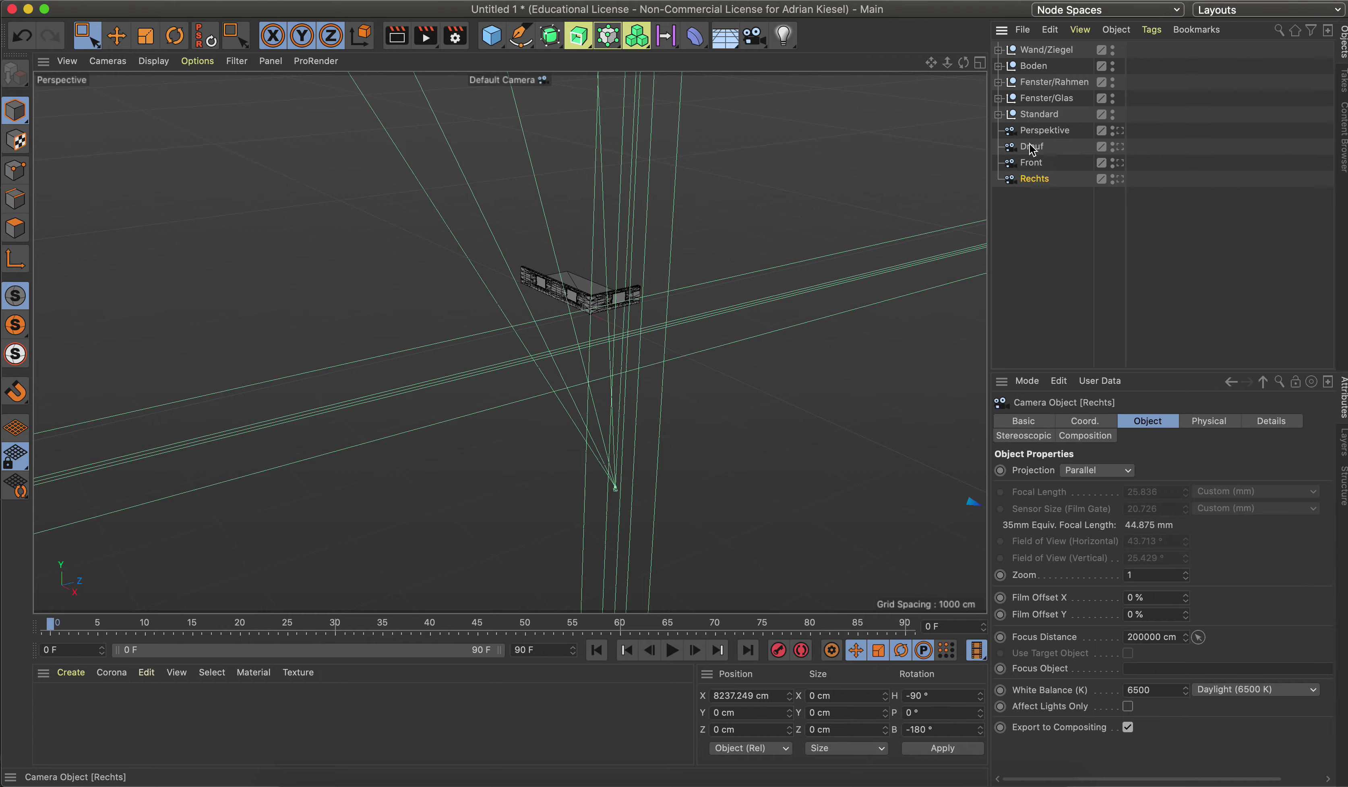
left_click(1044, 130)
left_click(1120, 132)
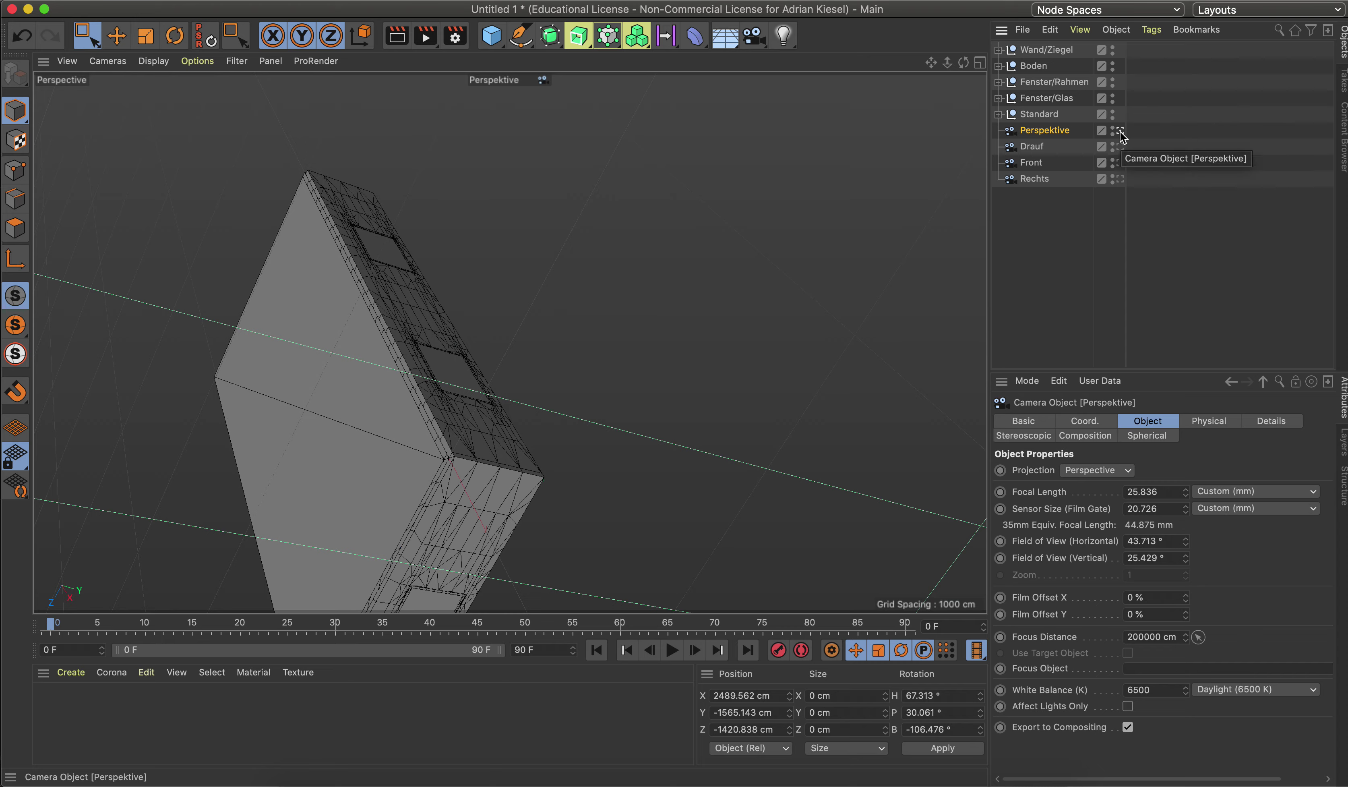
left_click(1119, 132)
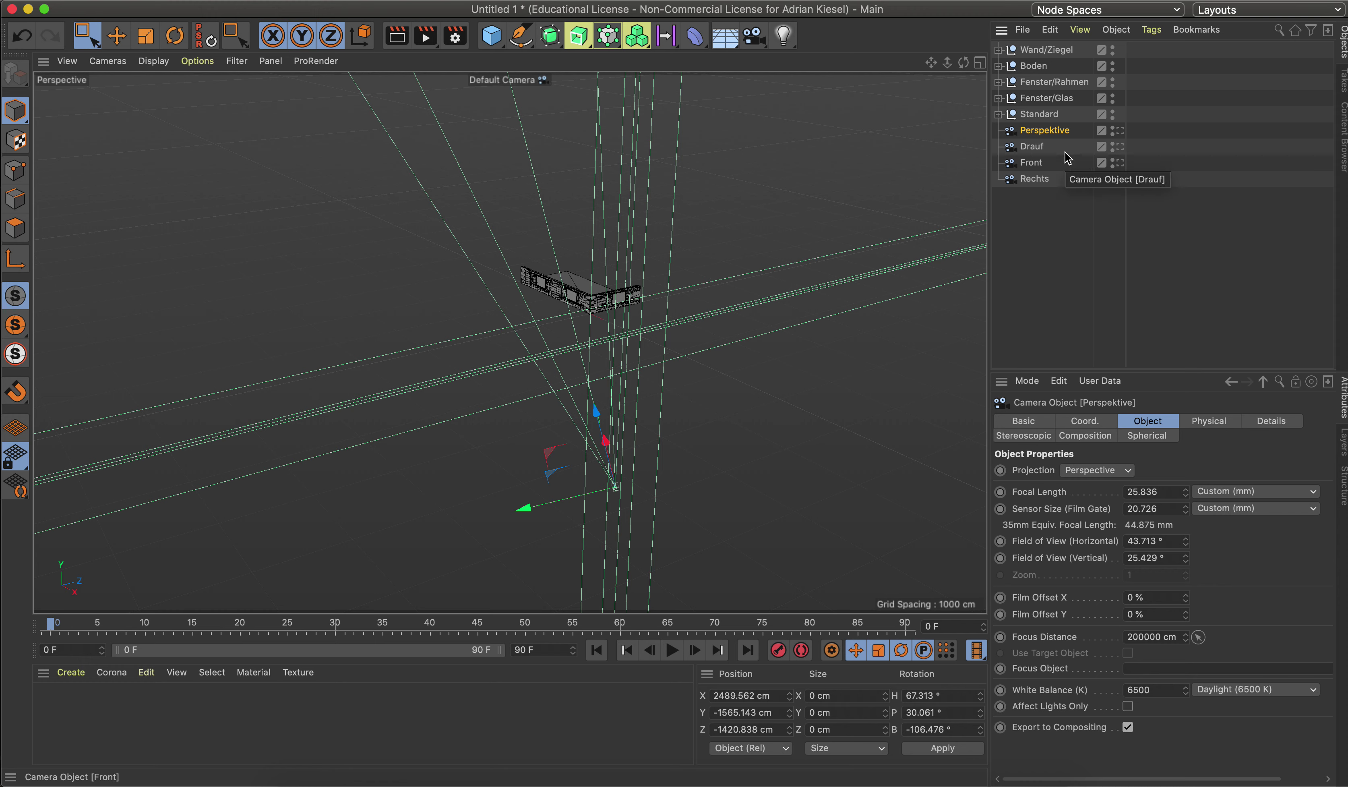
key("Delete")
left_click(1053, 131)
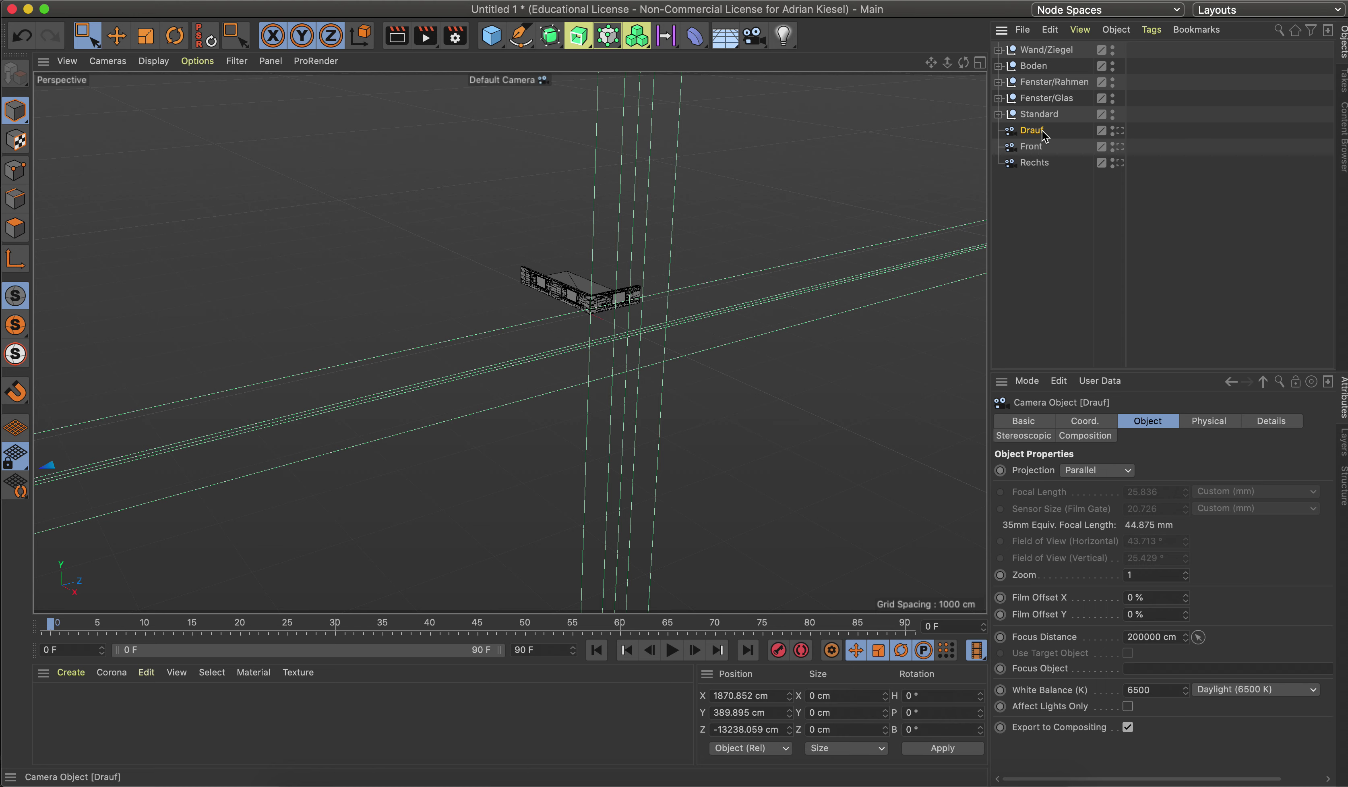
key("Delete")
key("Delete")
left_click(1034, 131)
key("Delete")
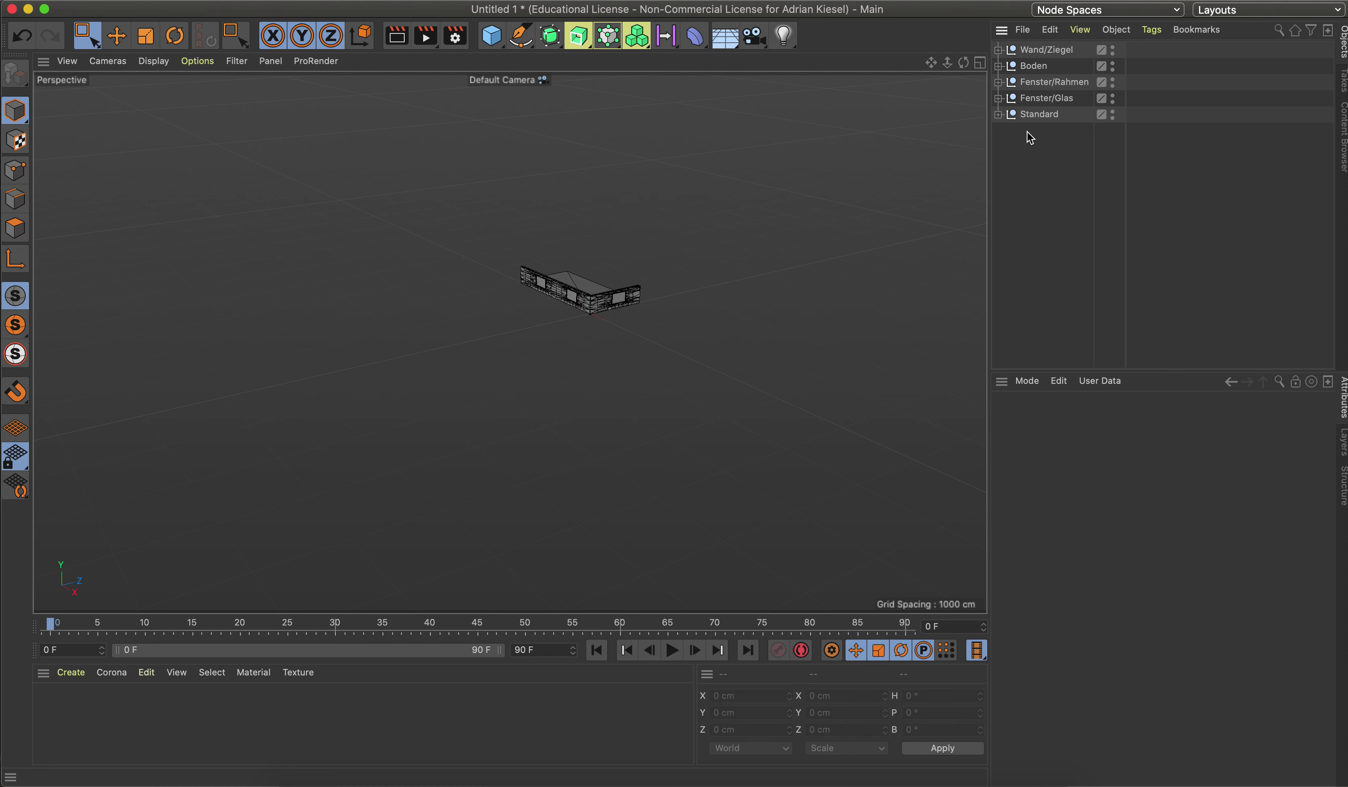
Step: Zoom in and click wall pieces and a window pane to check the remaining model
scroll(627, 224, "up", 3)
scroll(604, 270, "up", 4)
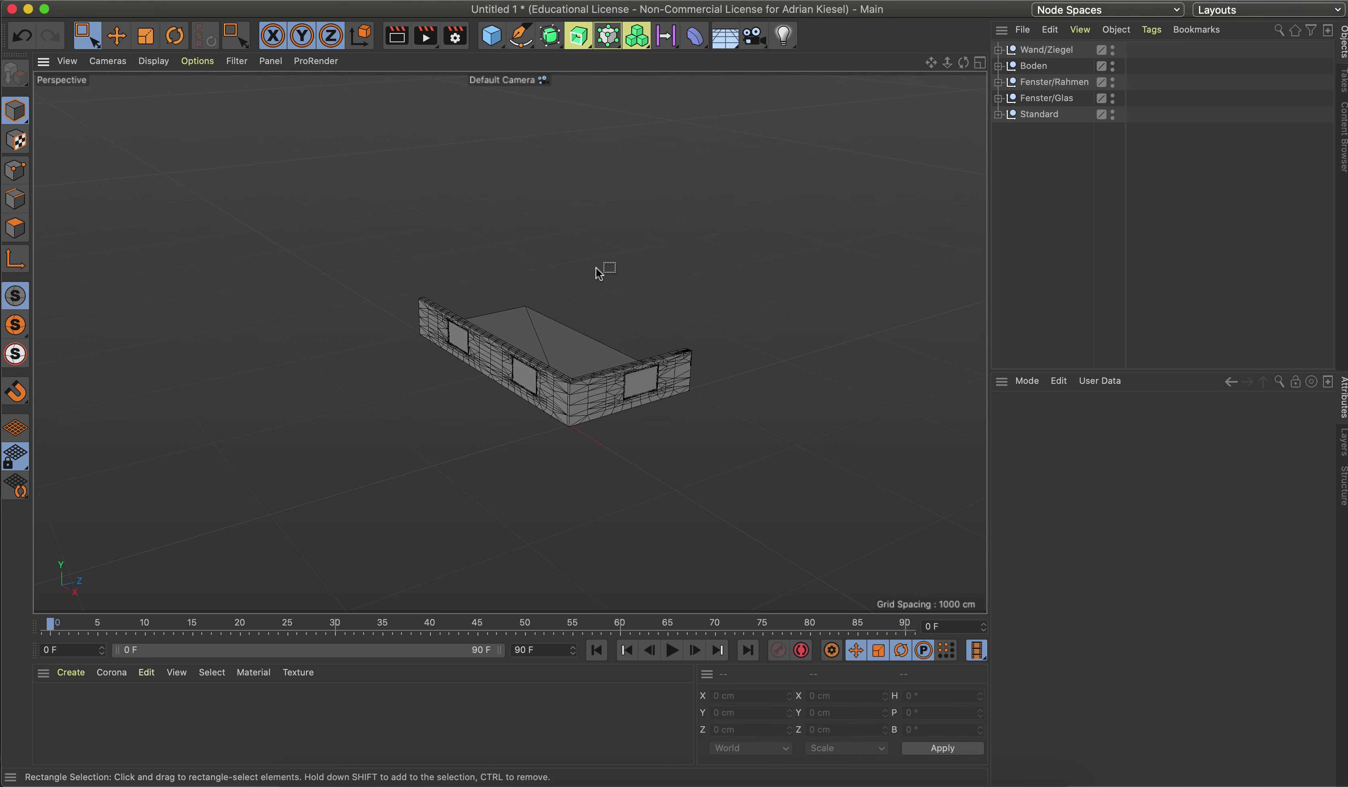
scroll(606, 303, "up", 2)
scroll(605, 318, "up", 1)
left_click(655, 424)
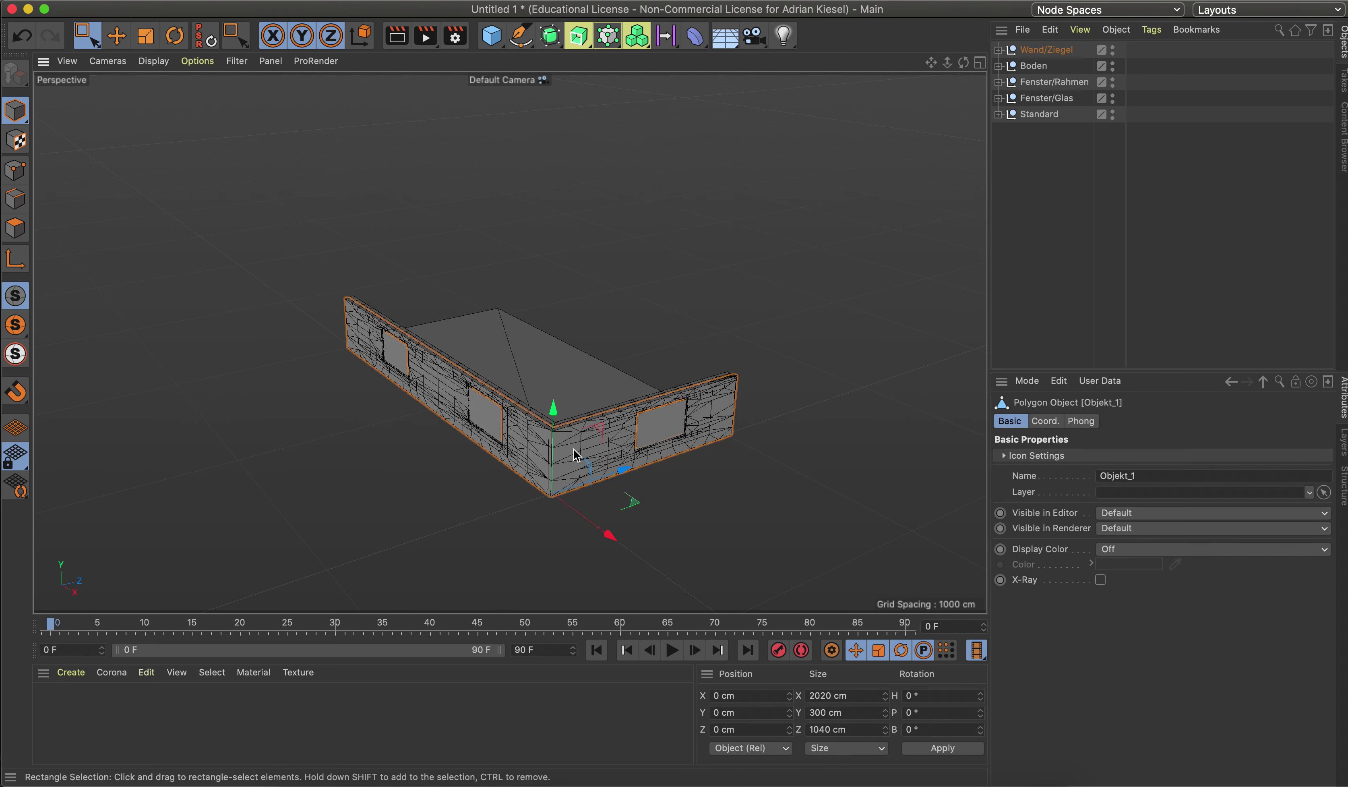
left_click(421, 292)
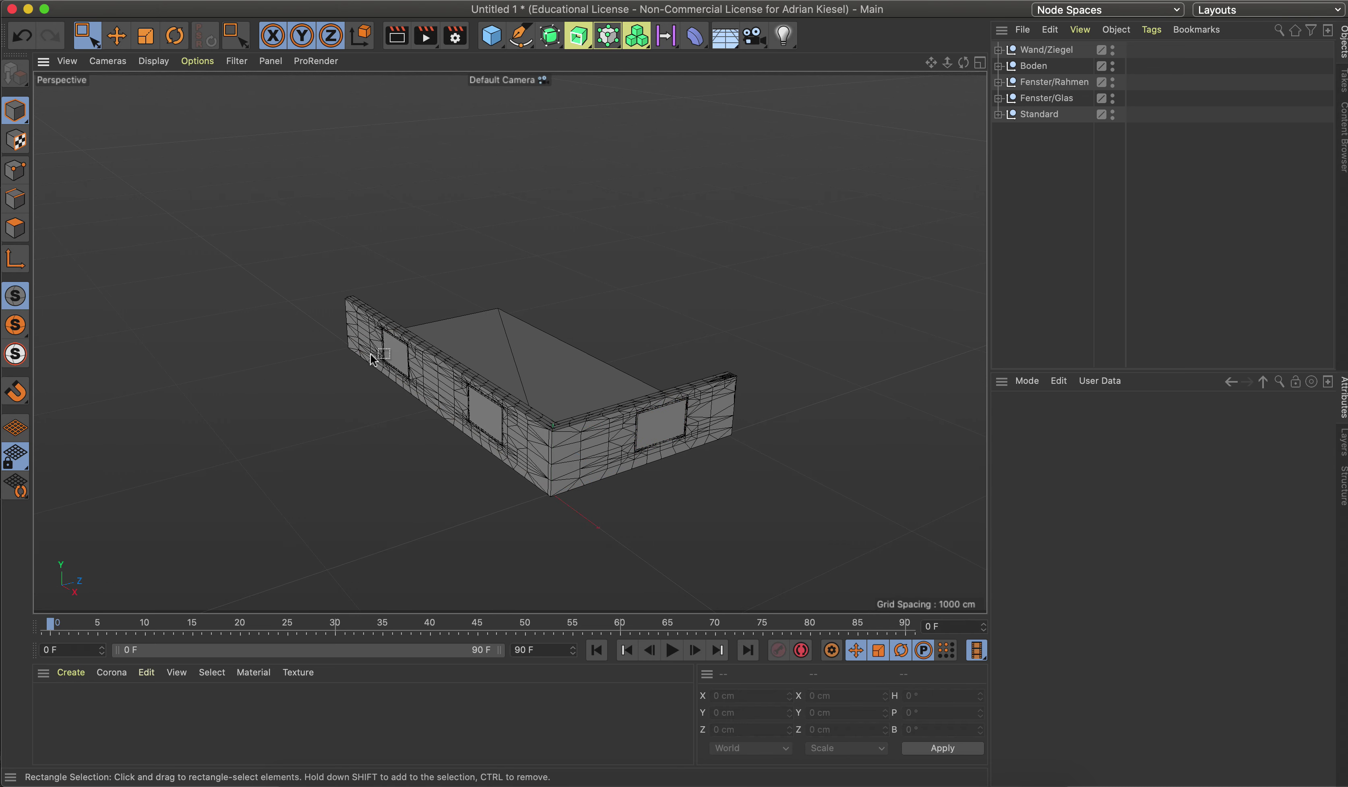
left_click(398, 351)
left_click(415, 271)
left_click(484, 420)
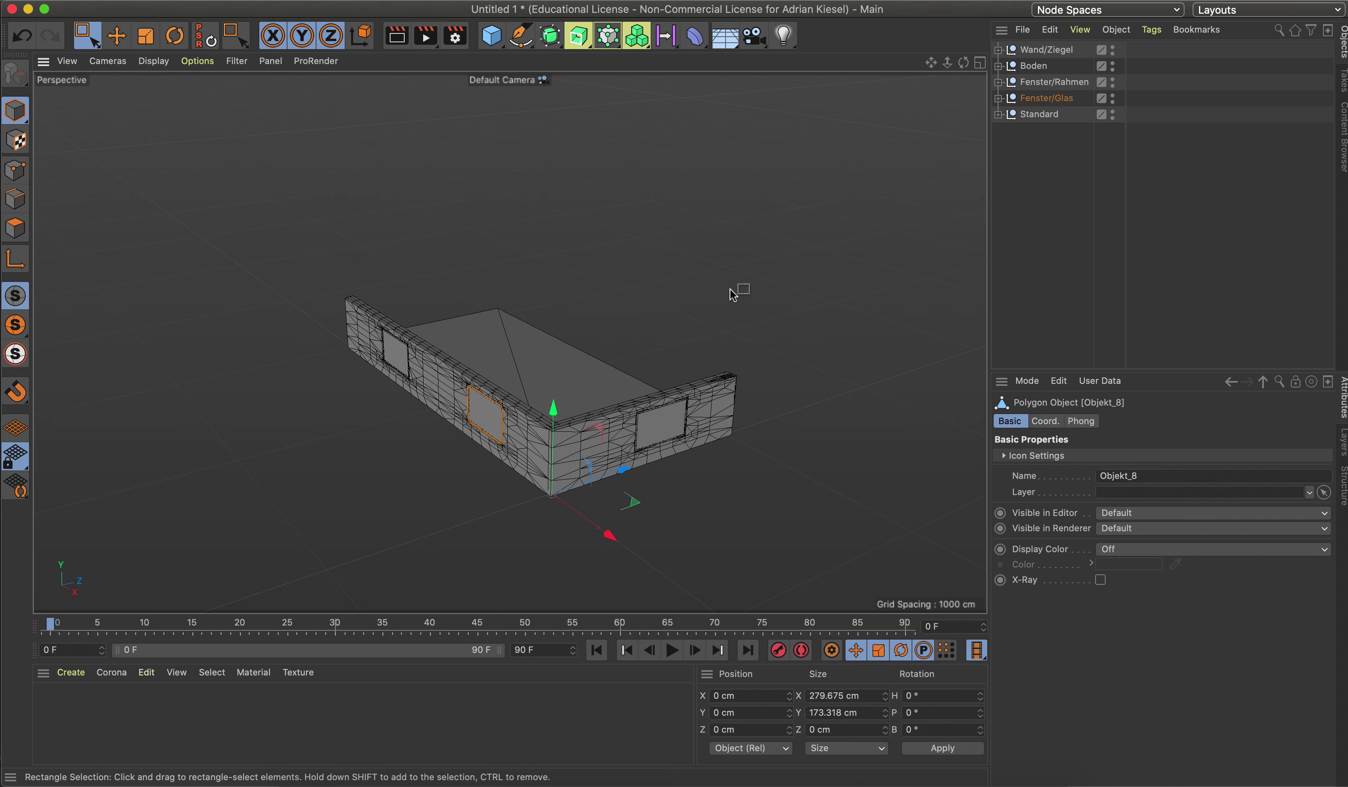
left_click(730, 291)
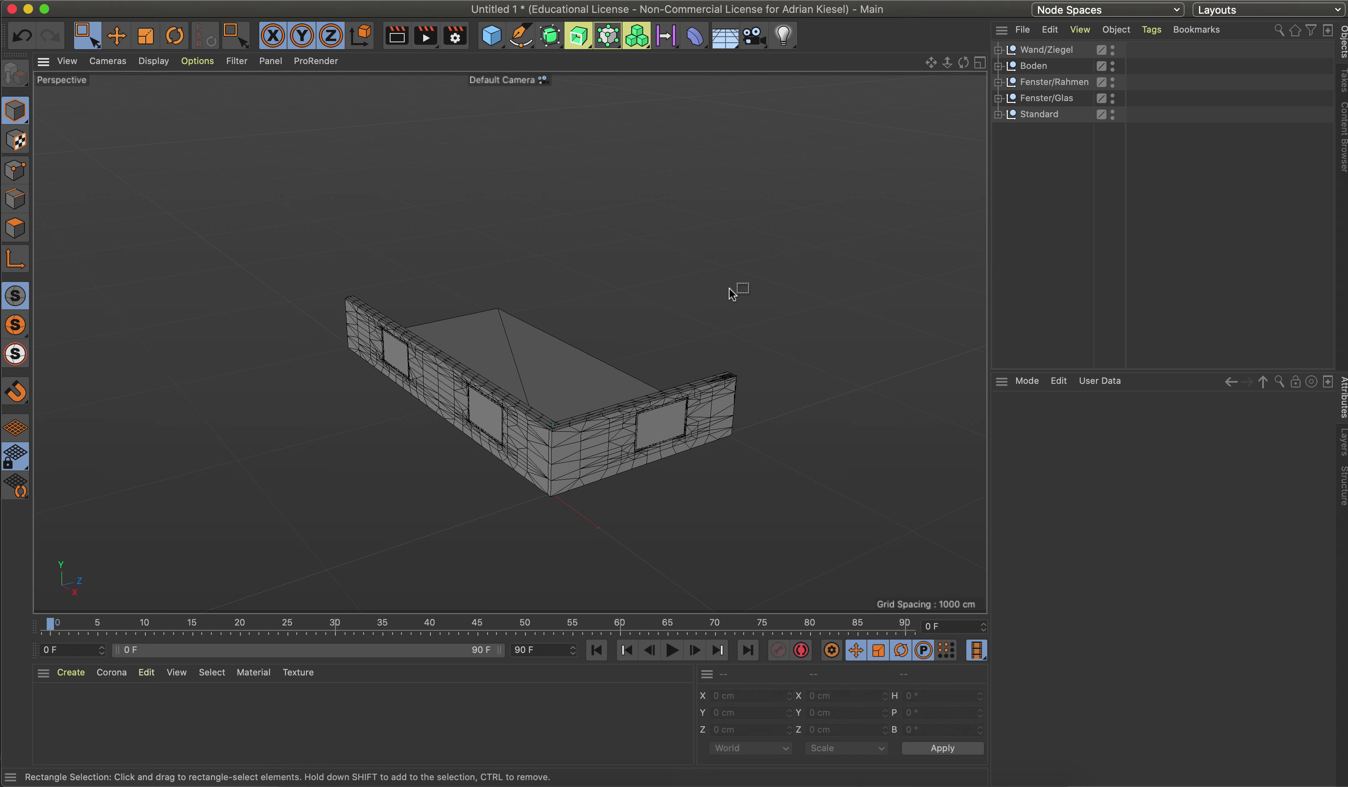